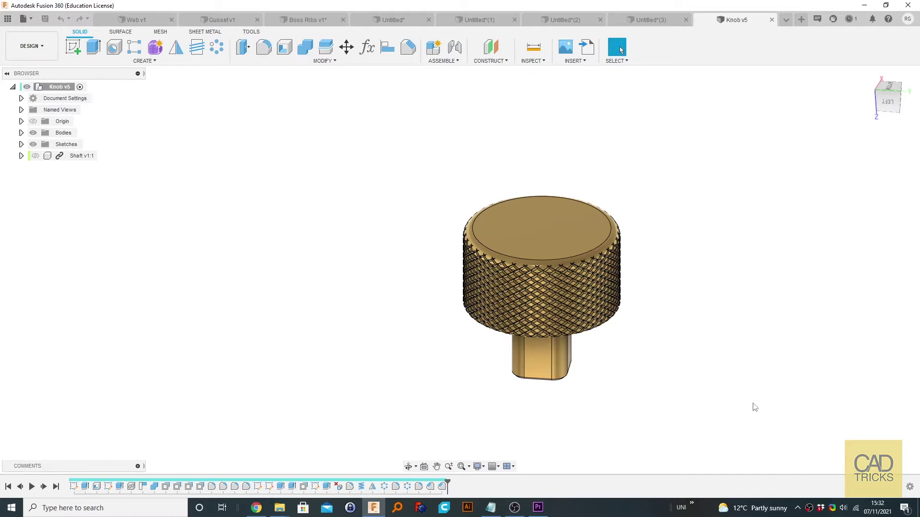
Orbit, zoom and pan the Knob v5 model to inspect its knurling, underside, hollow side and end face.
{"action": "middle_click_drag", "start_coordinate": [747, 341], "coordinate": [652, 252], "text": "shift"}
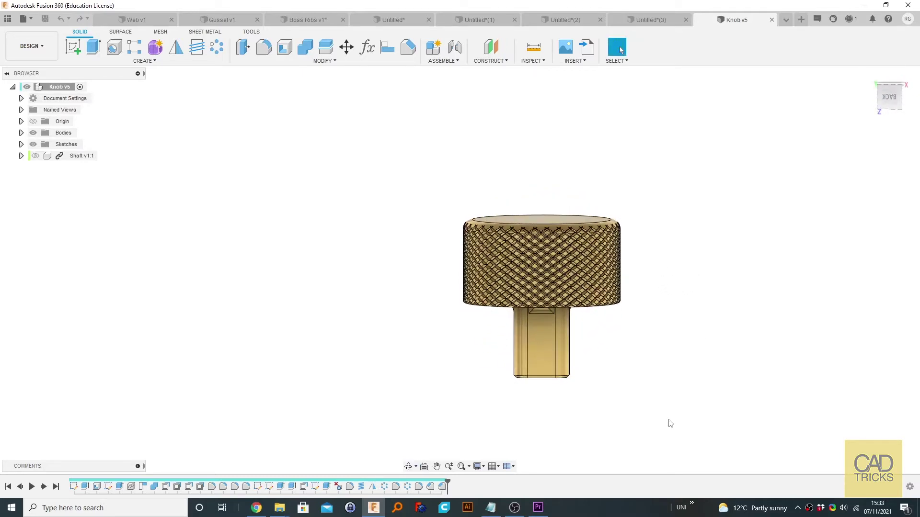
{"action": "middle_click_drag", "start_coordinate": [631, 416], "coordinate": [769, 188], "text": "shift"}
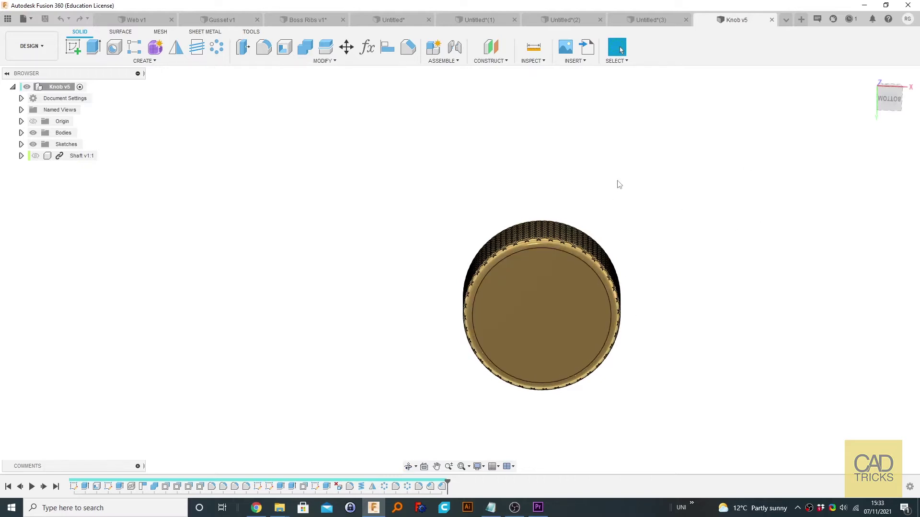
{"action": "middle_click_drag", "start_coordinate": [620, 184], "coordinate": [600, 225], "text": "shift"}
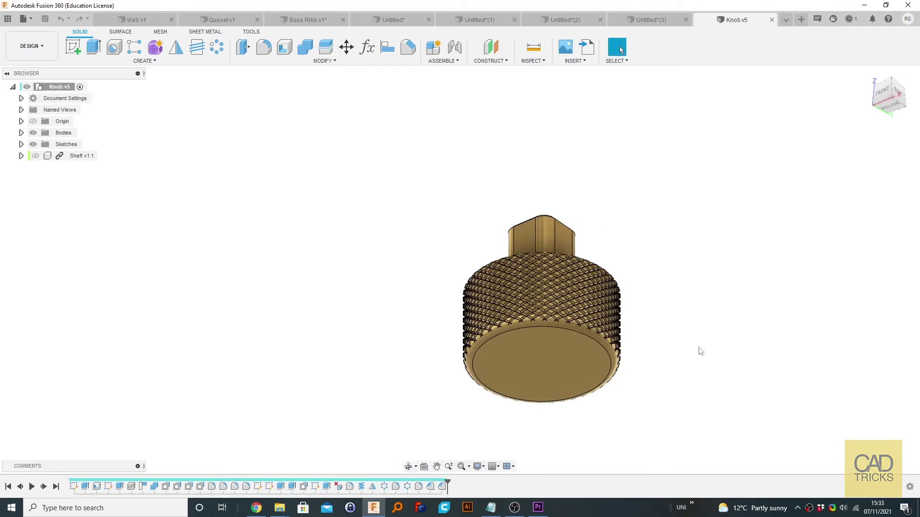
{"action": "middle_click_drag", "start_coordinate": [744, 292], "coordinate": [664, 342], "text": "shift"}
{"action": "scroll", "coordinate": [540, 320], "scroll_direction": "up", "scroll_amount": 4}
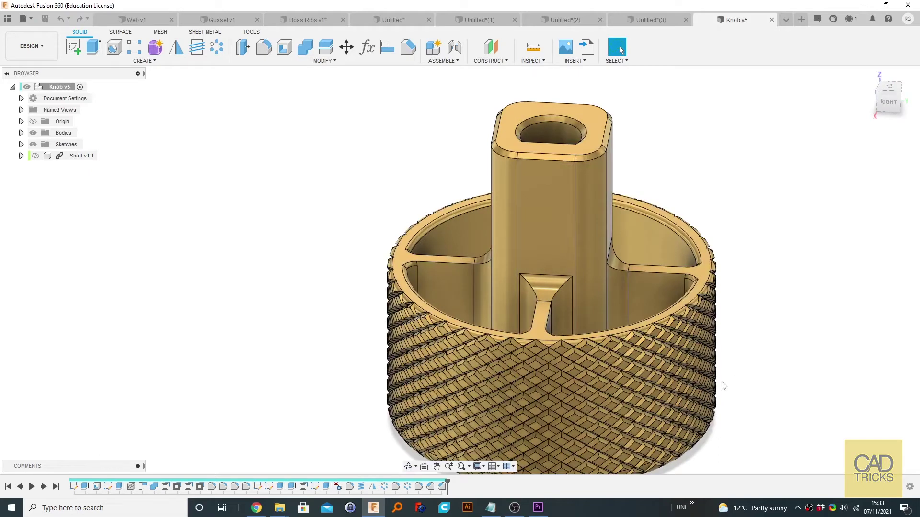
{"action": "middle_click_drag", "start_coordinate": [723, 386], "coordinate": [640, 201], "text": "shift"}
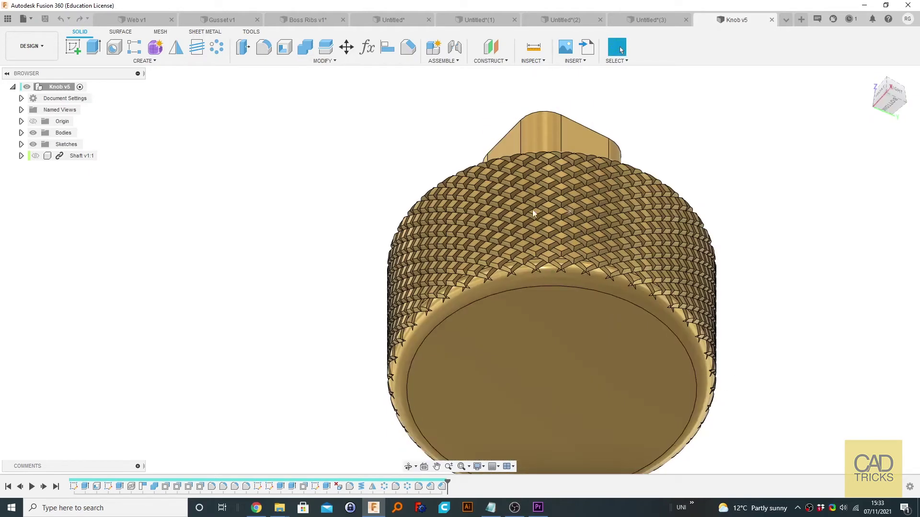
{"action": "middle_click_drag", "start_coordinate": [870, 190], "coordinate": [895, 274], "text": "shift"}
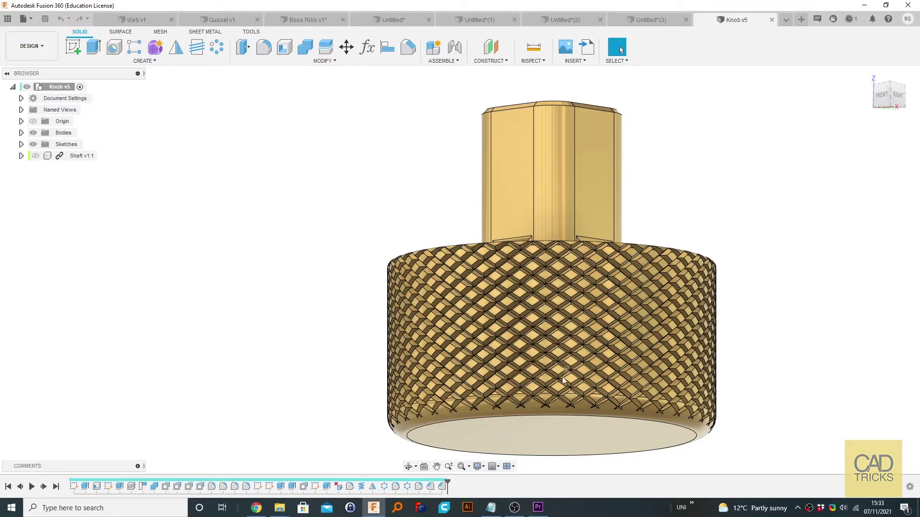
{"action": "scroll", "coordinate": [735, 354], "scroll_direction": "down", "scroll_amount": 5}
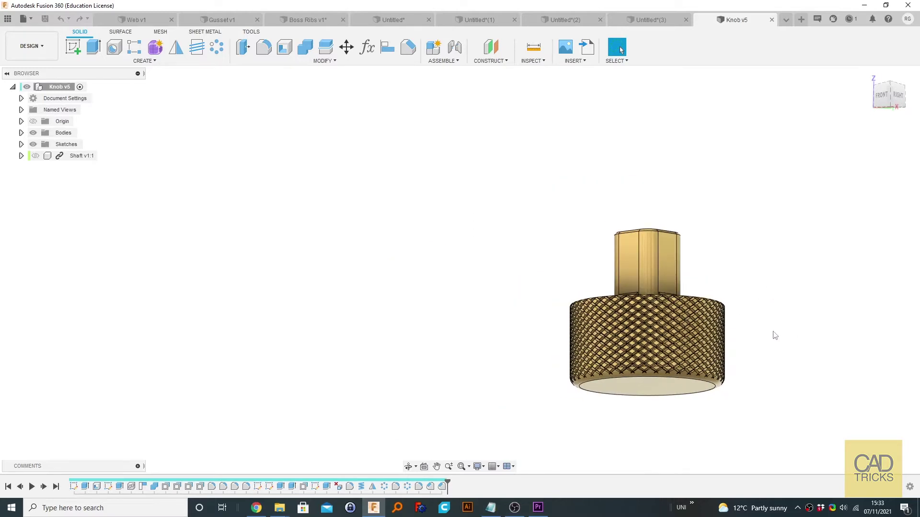
{"action": "middle_click_drag", "start_coordinate": [749, 267], "coordinate": [626, 264]}
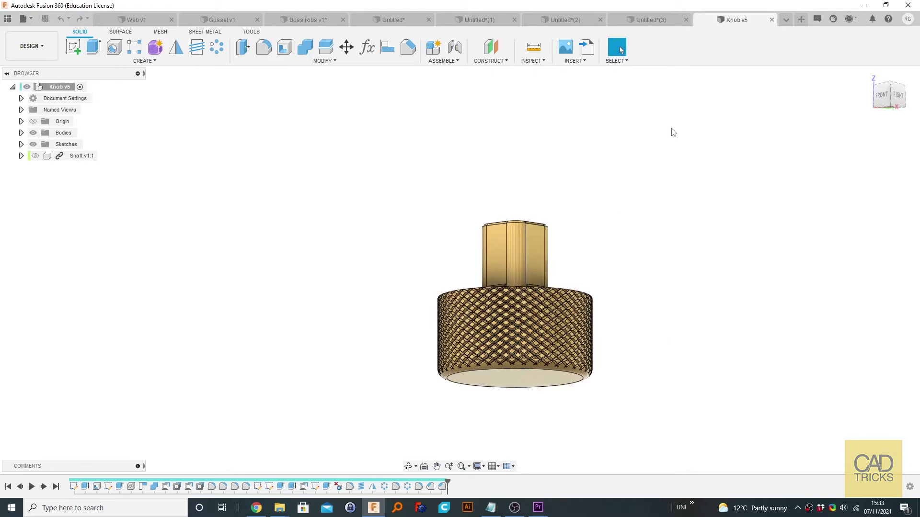
Start a Decal from the Insert menu and browse the computer's Logo folder for the image.
{"action": "left_click", "coordinate": [568, 62]}
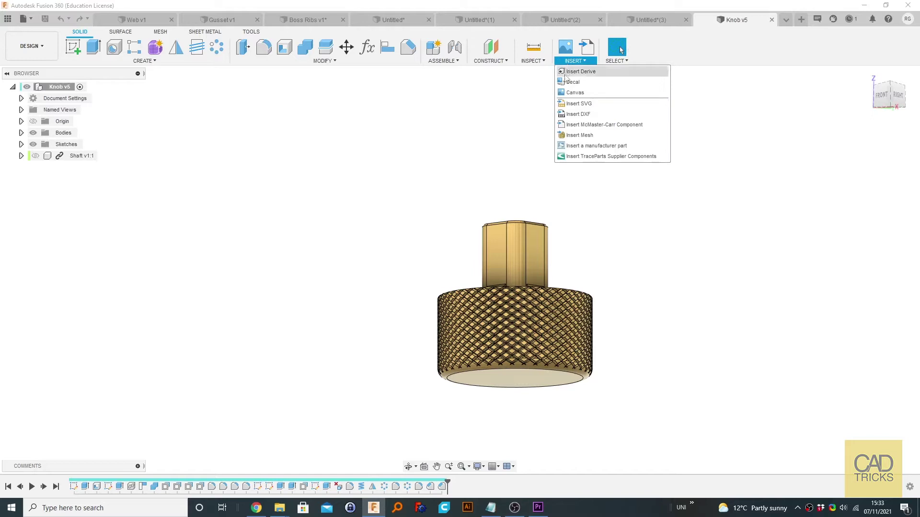
{"action": "left_click", "coordinate": [570, 83]}
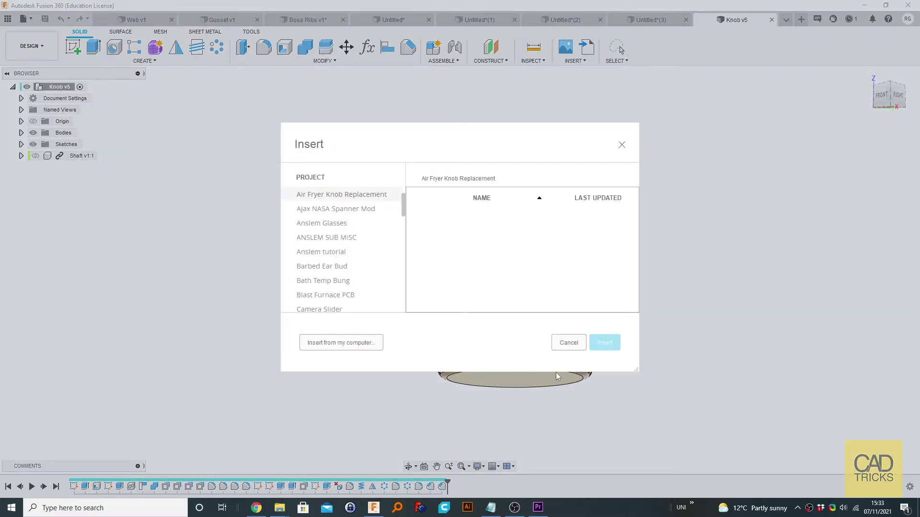
{"action": "left_click", "coordinate": [350, 348]}
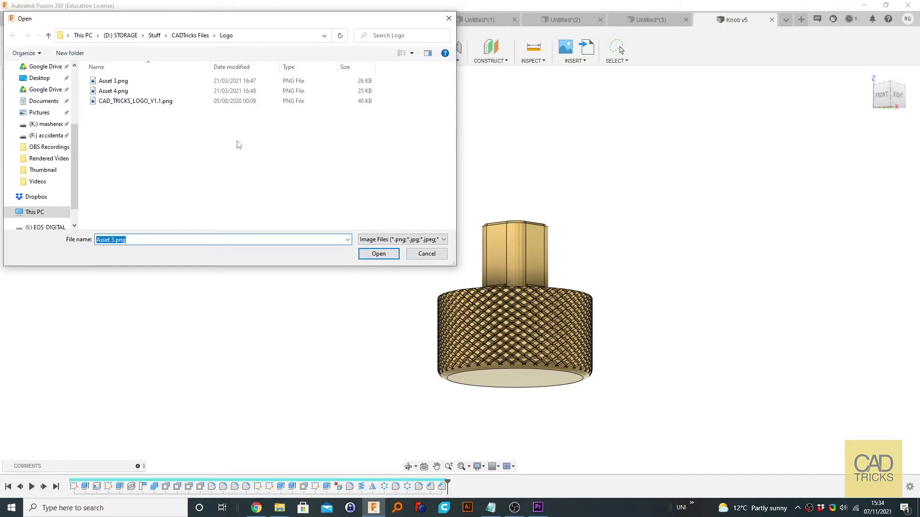
Load Asset 3.png and apply it as a decal on the knob's flat end face at 1.00 scale.
{"action": "double_click", "coordinate": [105, 81]}
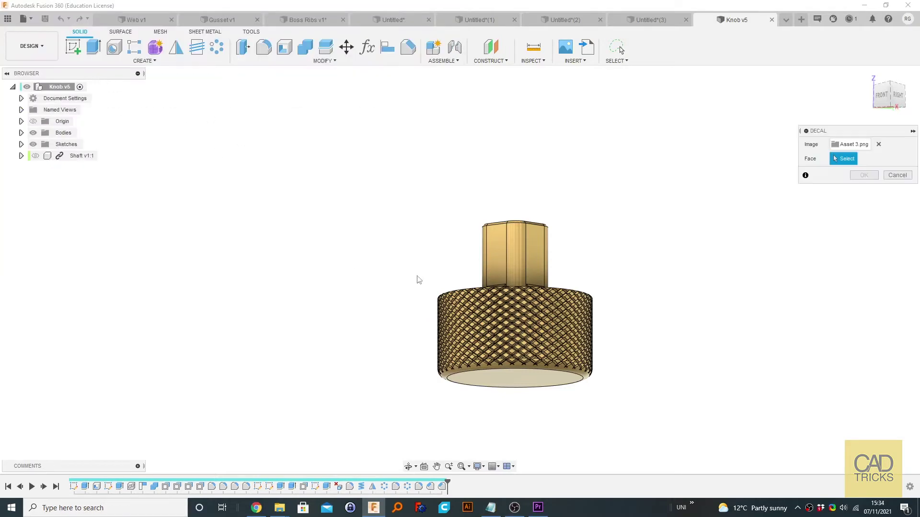
{"action": "middle_click_drag", "start_coordinate": [661, 379], "coordinate": [659, 311], "text": "shift"}
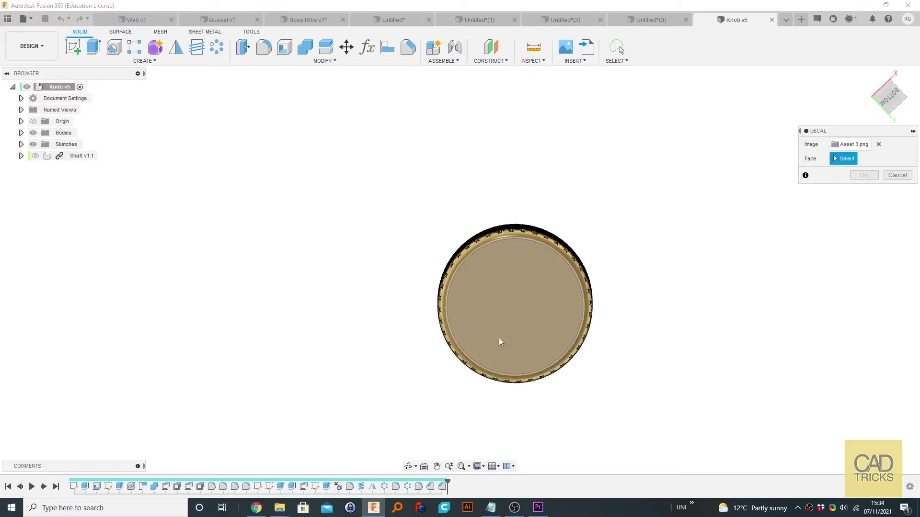
{"action": "middle_click_drag", "start_coordinate": [628, 193], "coordinate": [612, 250], "text": "shift"}
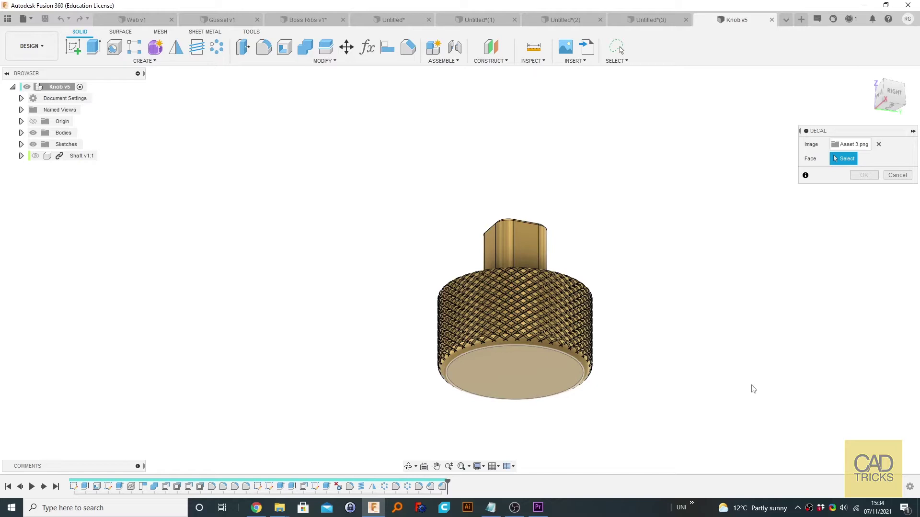
{"action": "left_click", "coordinate": [510, 377]}
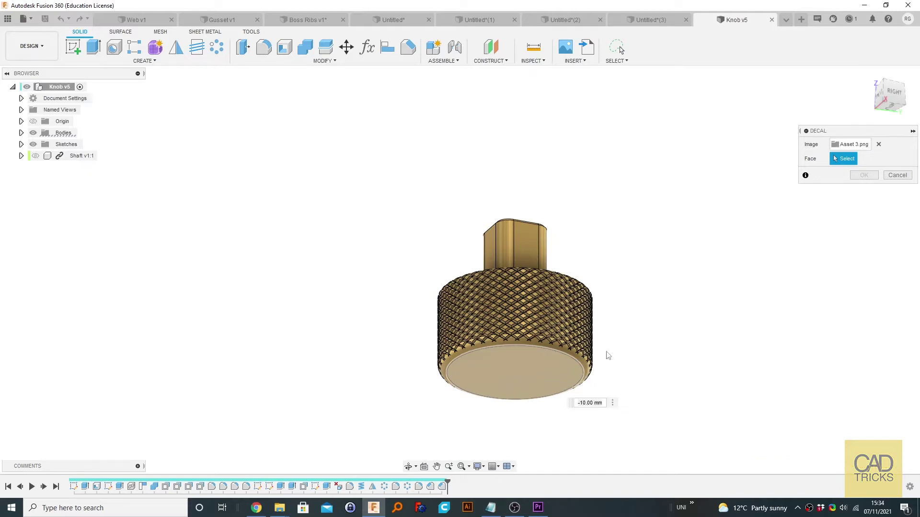
{"action": "scroll", "coordinate": [642, 384], "scroll_direction": "up", "scroll_amount": 2}
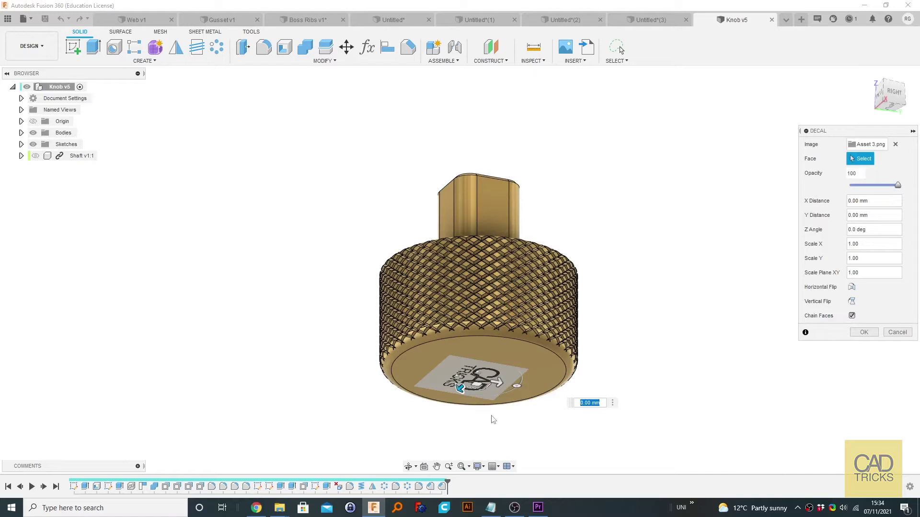
Turn off Chain Faces and drag the decal's X/Y handles to offset it 12 mm along Y.
{"action": "middle_click_drag", "start_coordinate": [528, 421], "coordinate": [737, 332], "text": "shift"}
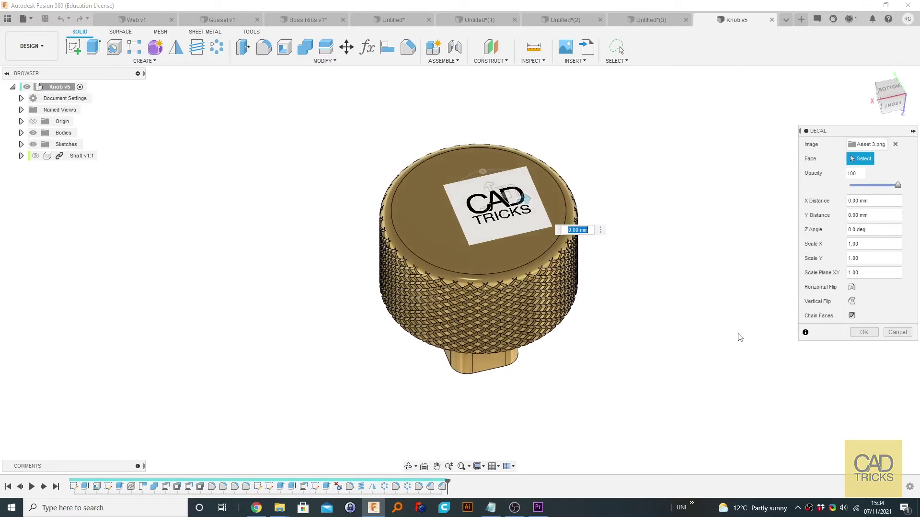
{"action": "left_click_drag", "start_coordinate": [525, 200], "coordinate": [485, 255]}
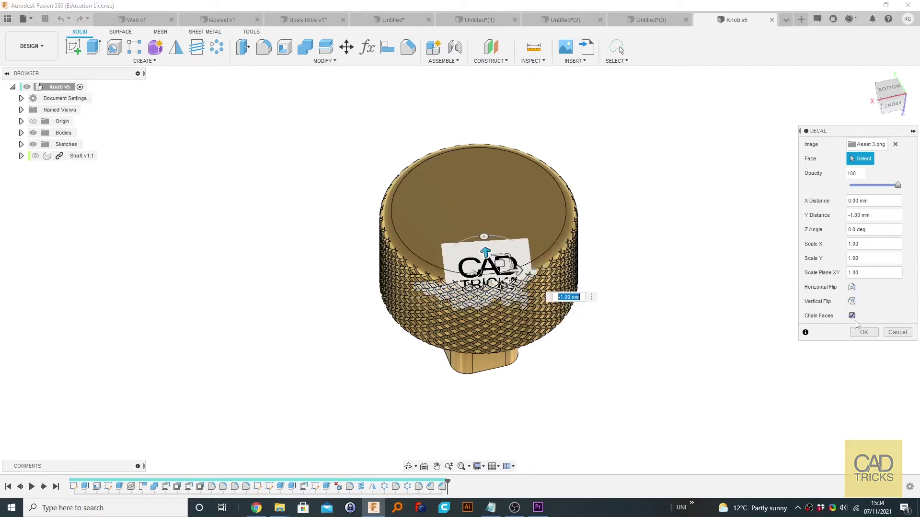
{"action": "left_click", "coordinate": [852, 316]}
{"action": "left_click_drag", "start_coordinate": [485, 252], "coordinate": [621, 225]}
{"action": "left_click", "coordinate": [850, 316]}
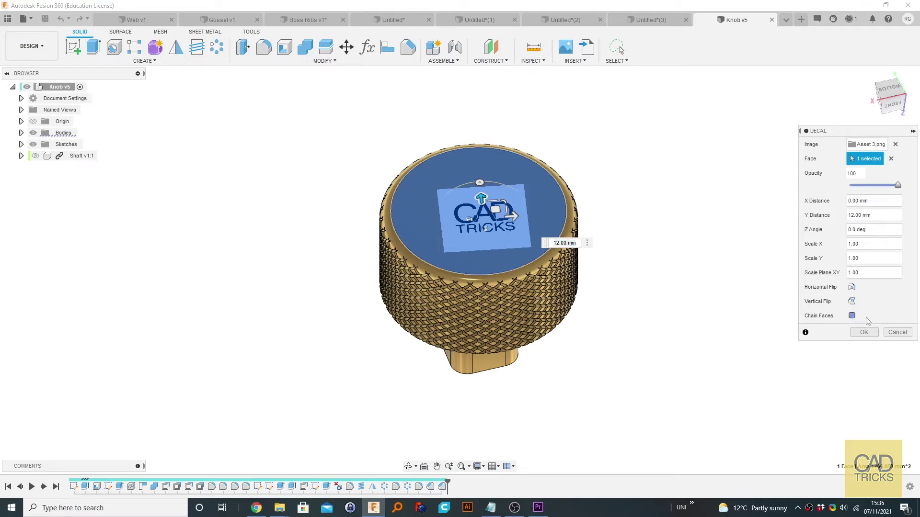
{"action": "key", "text": "Return"}
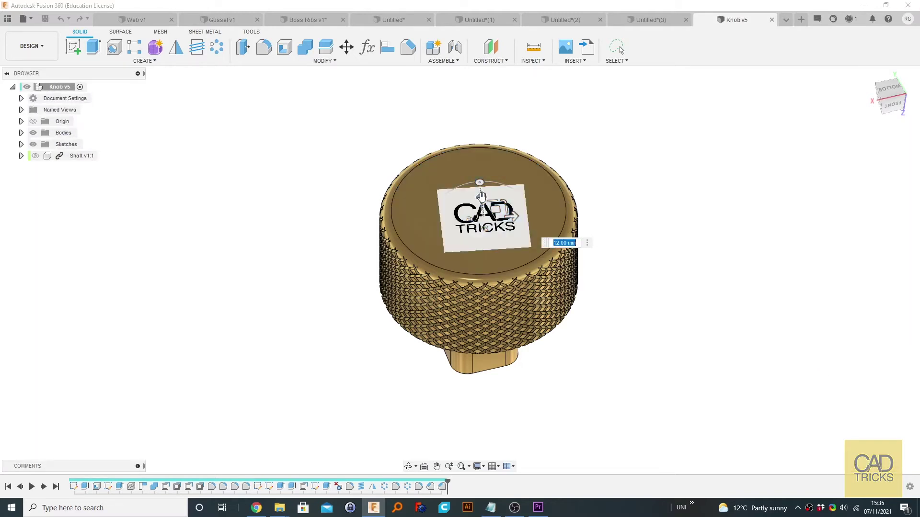
{"action": "left_click_drag", "start_coordinate": [484, 198], "coordinate": [488, 193]}
{"action": "left_click", "coordinate": [913, 132]}
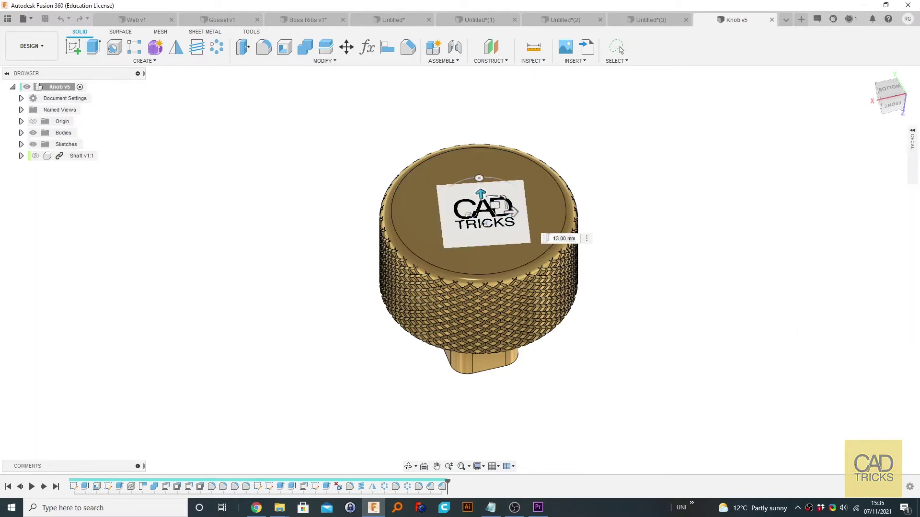
{"action": "left_click", "coordinate": [508, 207]}
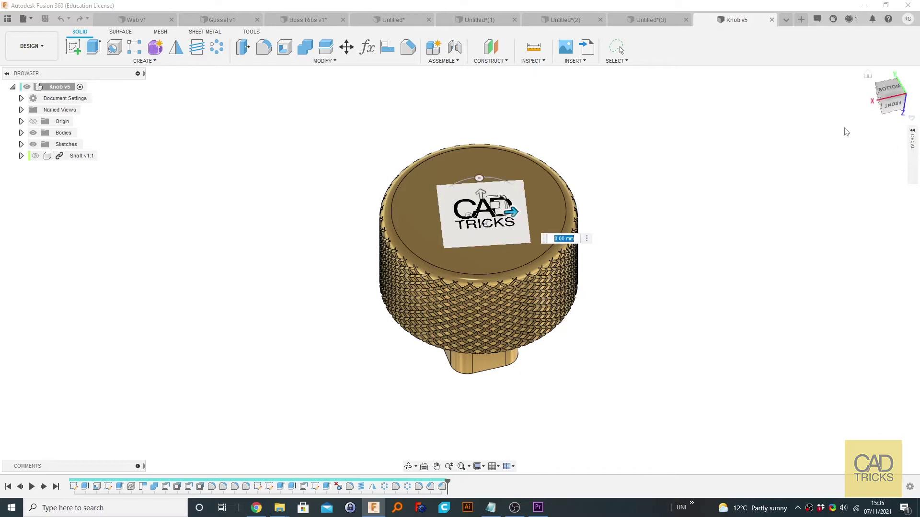
Nudge the logo decal to 0 mm X and Y and mirror it horizontally.
{"action": "left_click", "coordinate": [913, 139]}
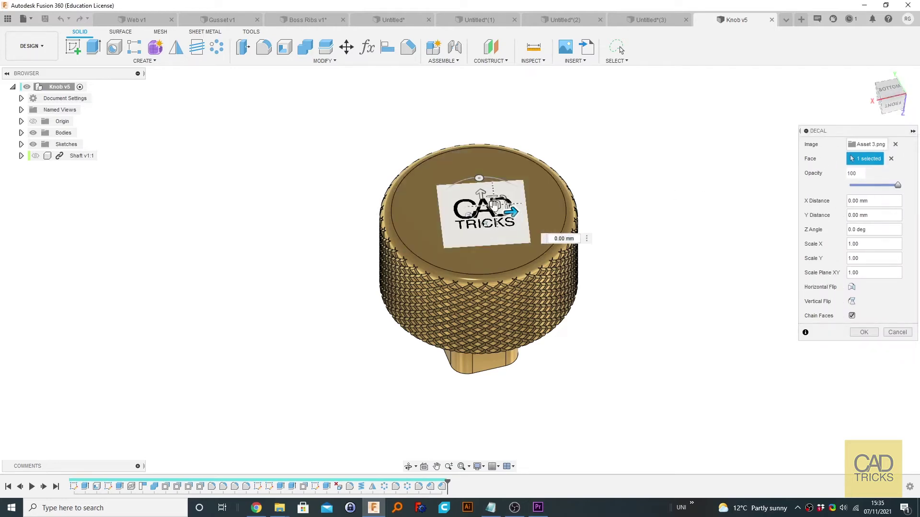
{"action": "left_click_drag", "start_coordinate": [493, 205], "coordinate": [488, 186]}
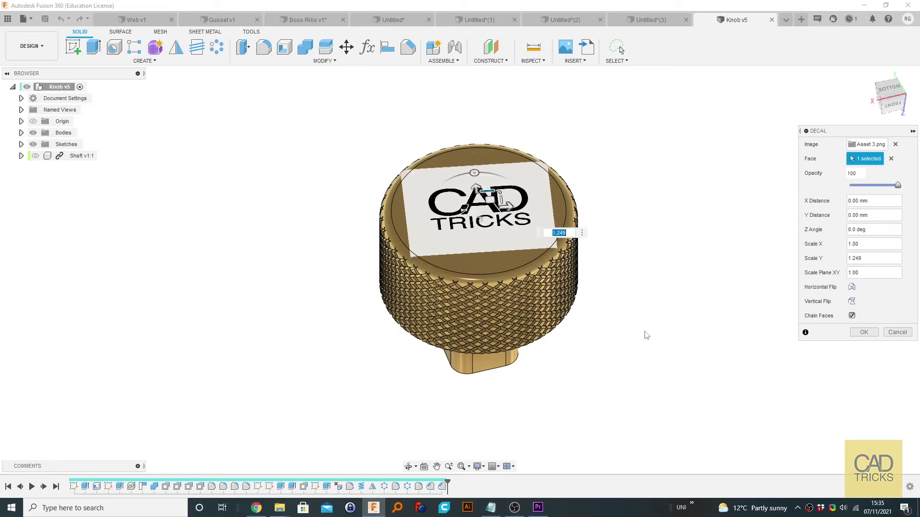
{"action": "left_click", "coordinate": [465, 209]}
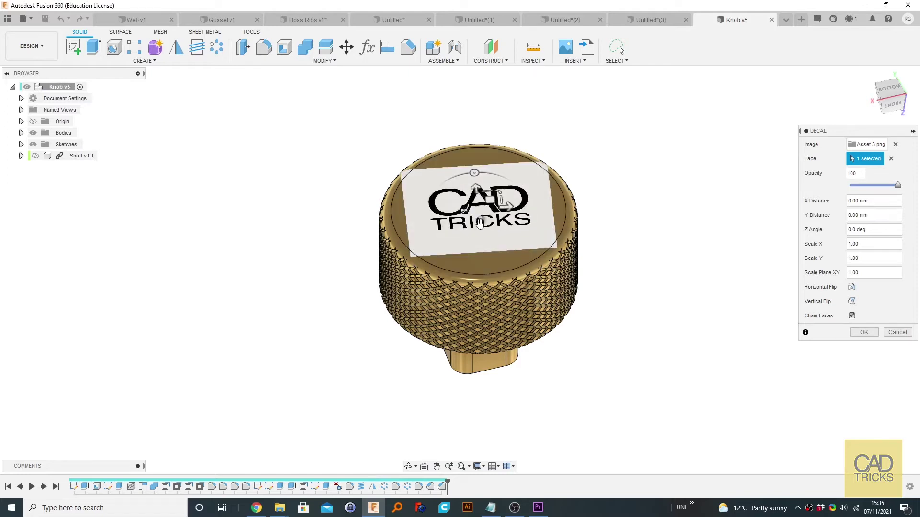
Shrink the logo decal to 0.679 scale, try its opacity, and check it from two angles.
{"action": "left_click", "coordinate": [502, 192]}
{"action": "left_click_drag", "start_coordinate": [502, 192], "coordinate": [495, 198]}
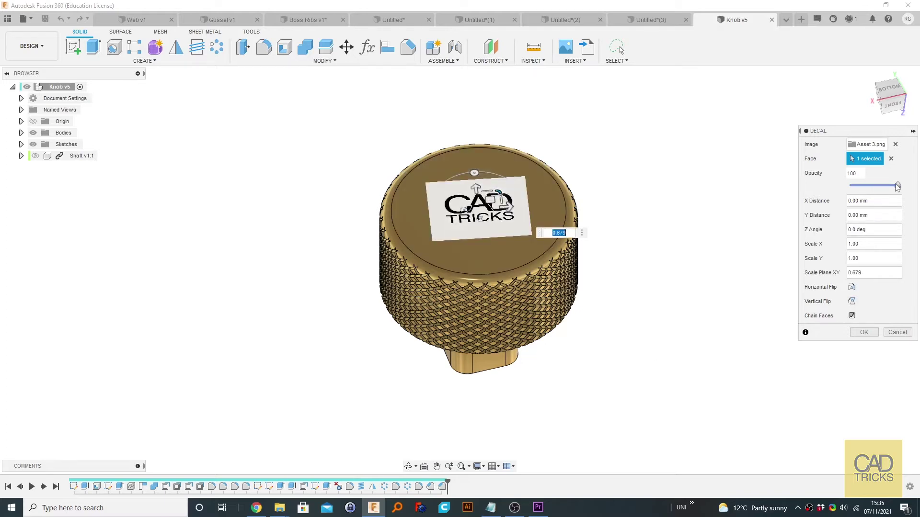
{"action": "mouse_move", "coordinate": [897, 186]}
{"action": "left_mouse_down"}
{"action": "mouse_move", "coordinate": [862, 185]}
{"action": "mouse_move", "coordinate": [897, 184]}
{"action": "mouse_move", "coordinate": [863, 188]}
{"action": "mouse_move", "coordinate": [910, 198]}
{"action": "left_mouse_up"}
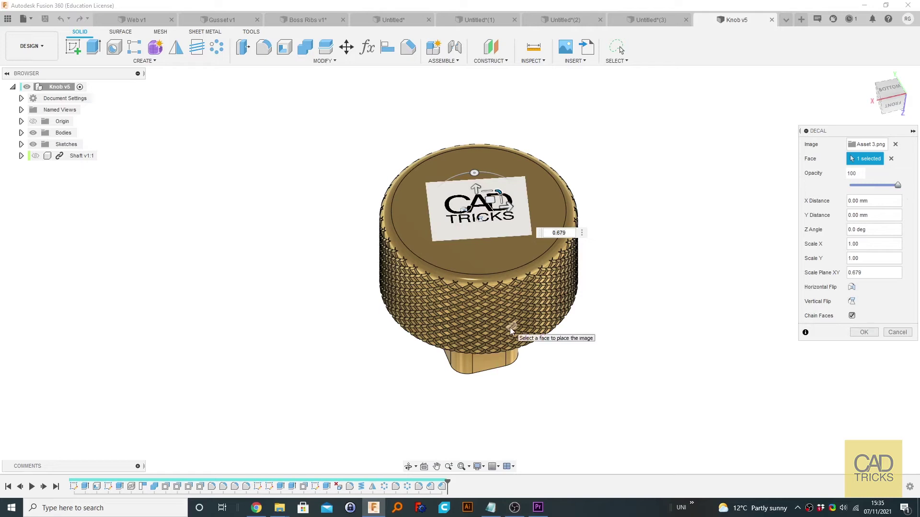
{"action": "middle_click_drag", "start_coordinate": [596, 148], "coordinate": [538, 132], "text": "shift"}
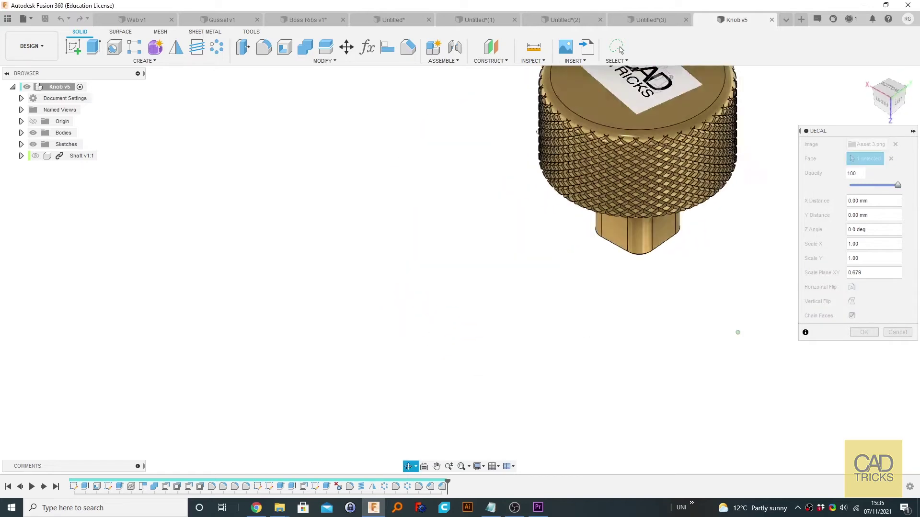
{"action": "middle_click_drag", "start_coordinate": [738, 332], "coordinate": [768, 338], "text": "shift"}
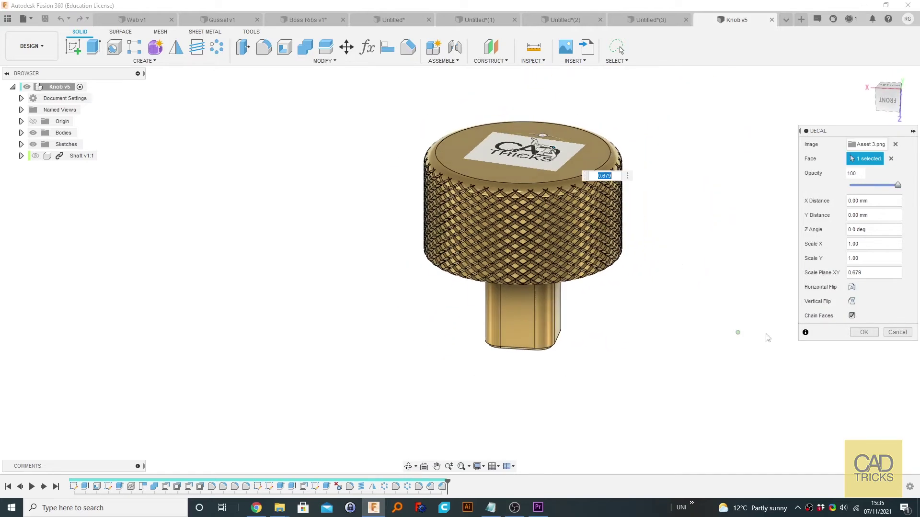
Cancel the knob decal and start a new empty design.
{"action": "left_click", "coordinate": [899, 334]}
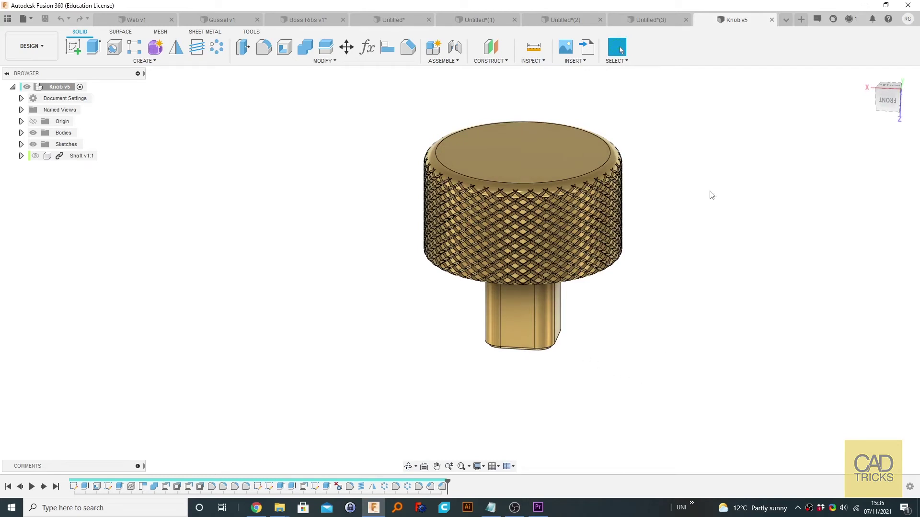
{"action": "left_click", "coordinate": [786, 22]}
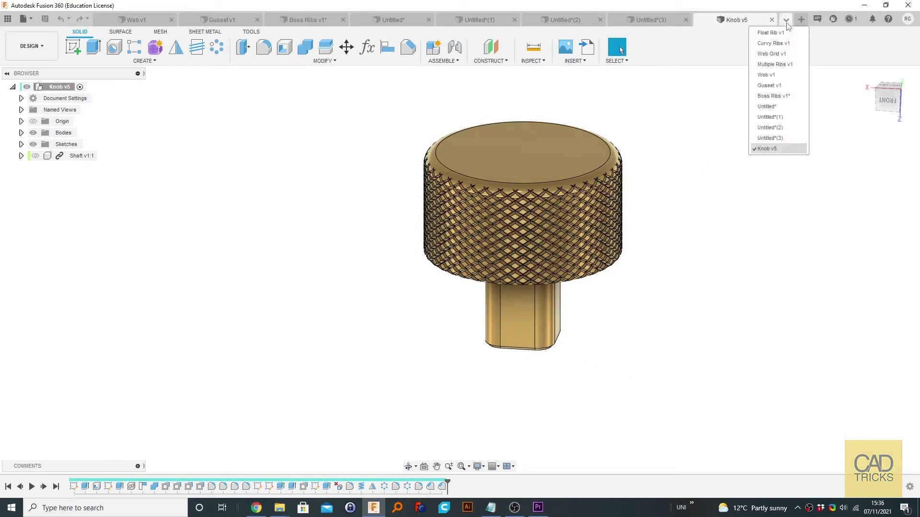
{"action": "key", "text": "ctrl+n"}
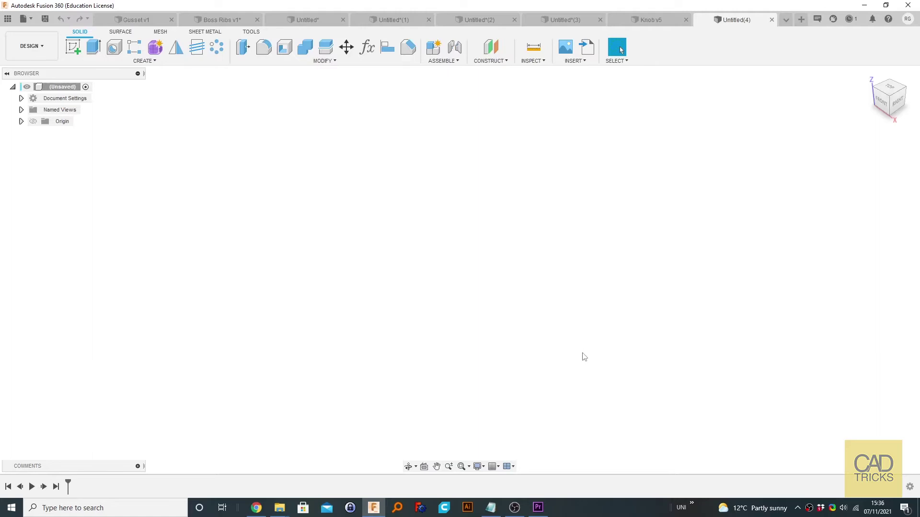
Sketch a circle centred on the origin of the ground plane, dimensioned to 60 mm diameter.
{"action": "key", "text": "c"}
{"action": "left_click", "coordinate": [515, 271]}
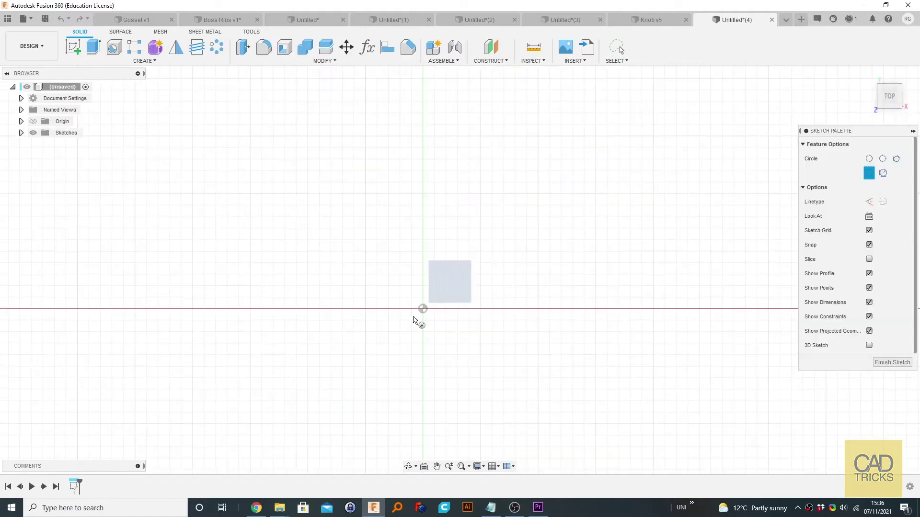
{"action": "left_click", "coordinate": [422, 309]}
{"action": "left_click", "coordinate": [423, 241]}
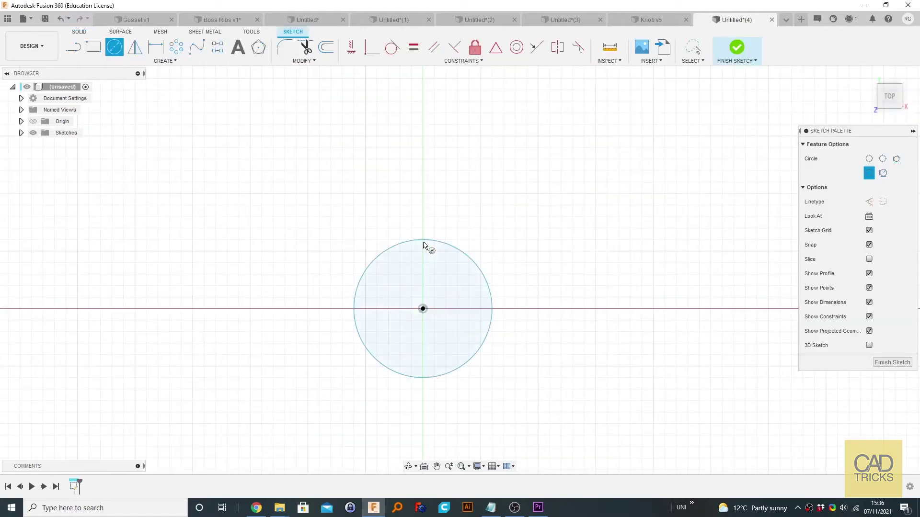
{"action": "key", "text": "d"}
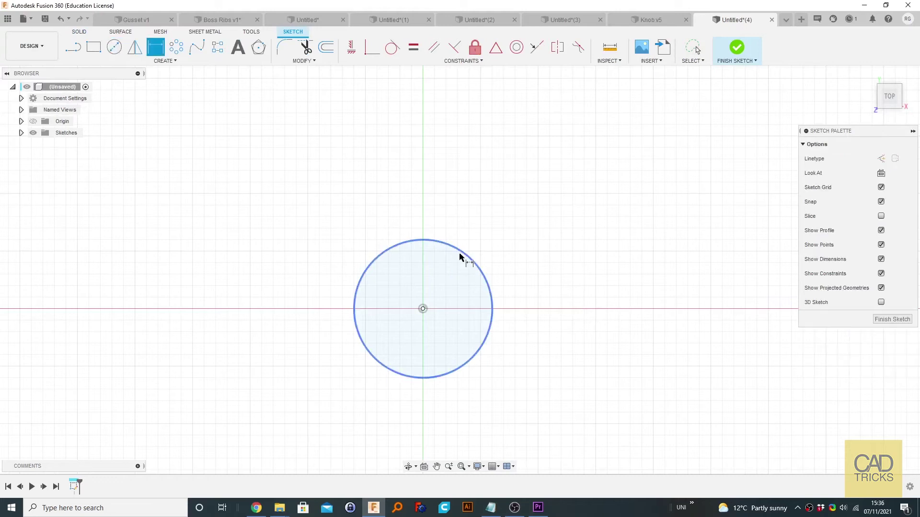
{"action": "left_click", "coordinate": [460, 252]}
{"action": "left_click", "coordinate": [451, 280]}
{"action": "key", "text": "Return"}
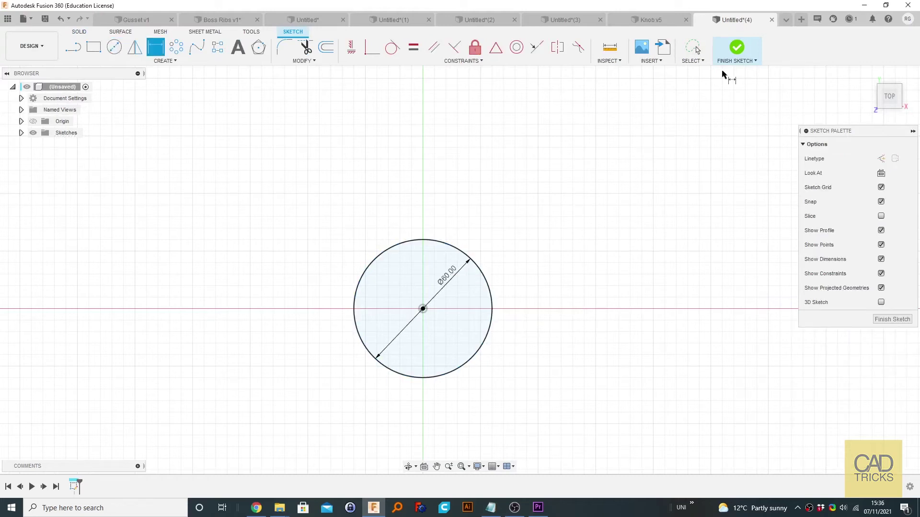
{"action": "key", "text": "Escape"}
Extrude the circle 100 mm into a cylinder and start a new decal from Insert.
{"action": "left_click", "coordinate": [442, 325]}
{"action": "type", "text": "e"}
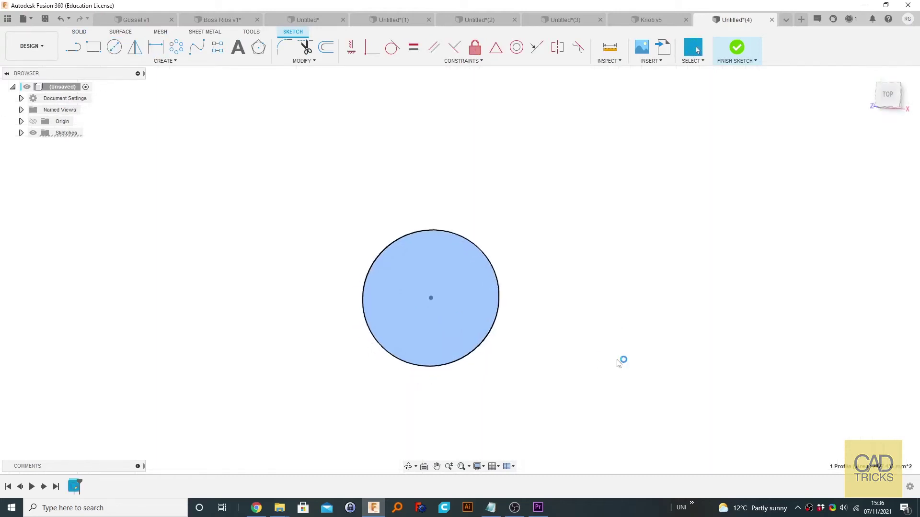
{"action": "type", "text": "100"}
{"action": "key", "text": "Return"}
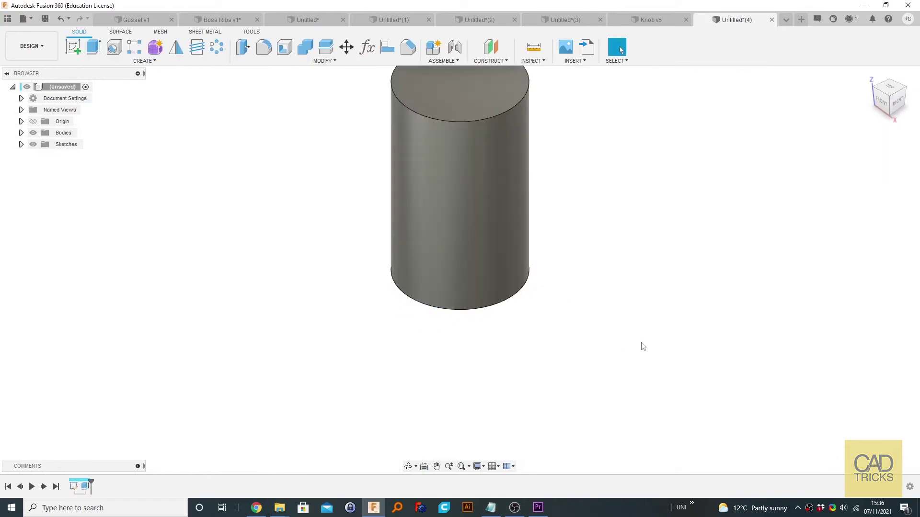
{"action": "left_click", "coordinate": [574, 65]}
{"action": "left_click", "coordinate": [578, 79]}
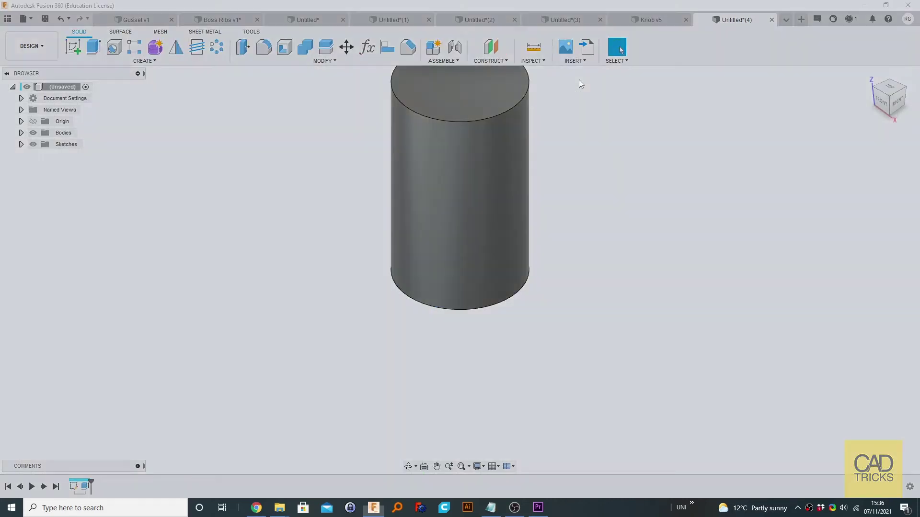
Open CAD_TRICKS_LOGO_V1.1.png from the computer and wrap it onto the cylinder's curved face.
{"action": "left_click", "coordinate": [361, 343]}
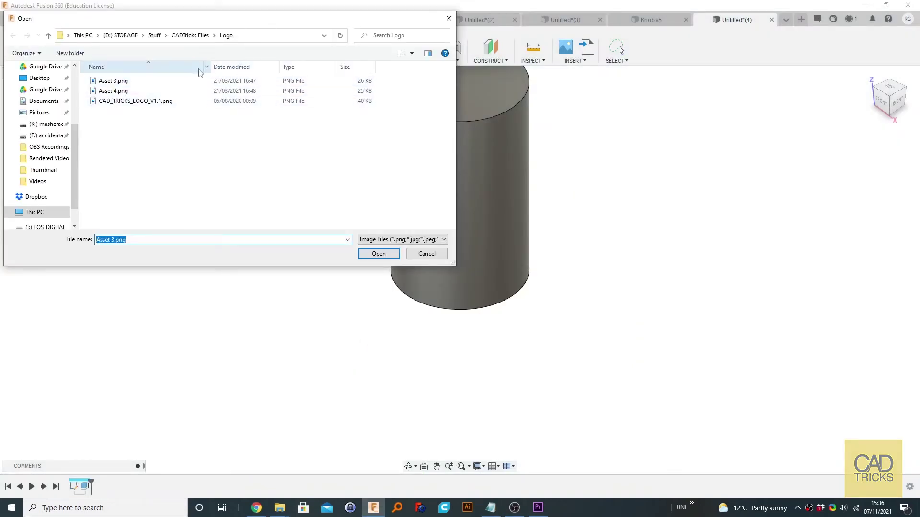
{"action": "double_click", "coordinate": [105, 101]}
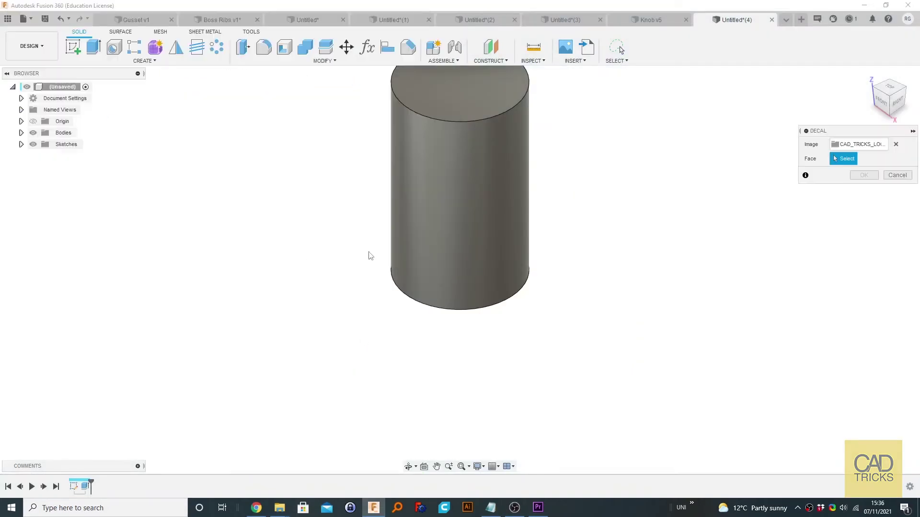
{"action": "left_click", "coordinate": [494, 169]}
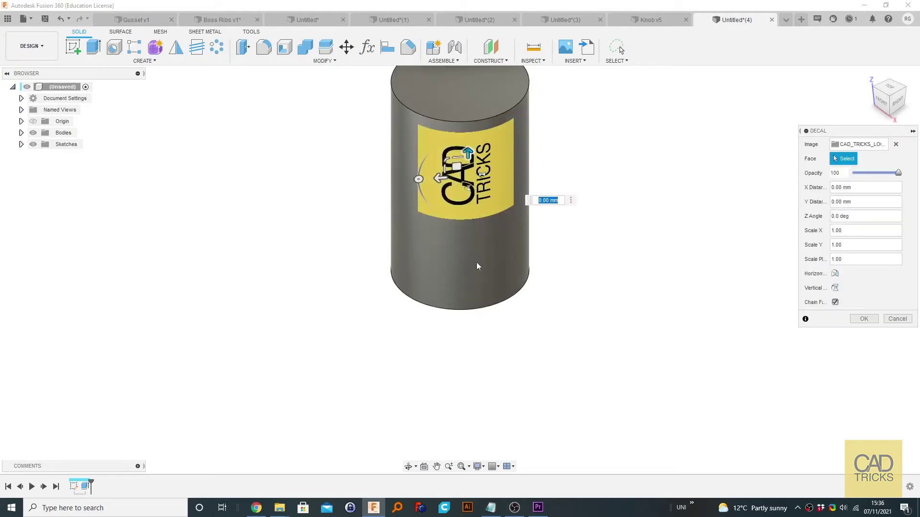
Slide the logo decal around and down the cylinder to -35 mm Y at 0 mm X, facing front.
{"action": "mouse_move", "coordinate": [446, 251]}
{"action": "middle_mouse_down", "text": "shift"}
{"action": "mouse_move", "coordinate": [521, 232]}
{"action": "mouse_move", "coordinate": [530, 200]}
{"action": "mouse_move", "coordinate": [523, 242]}
{"action": "mouse_move", "coordinate": [433, 254]}
{"action": "middle_mouse_up", "text": "shift"}
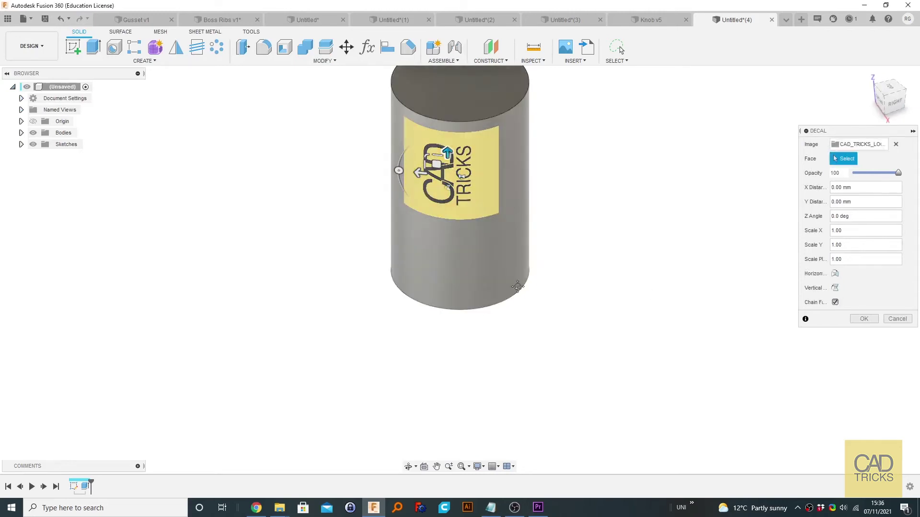
{"action": "middle_click_drag", "start_coordinate": [400, 170], "coordinate": [420, 246]}
{"action": "left_click_drag", "start_coordinate": [468, 225], "coordinate": [470, 172]}
{"action": "middle_click_drag", "start_coordinate": [546, 167], "coordinate": [511, 149], "text": "shift"}
{"action": "scroll", "coordinate": [428, 149], "scroll_direction": "up", "scroll_amount": 6}
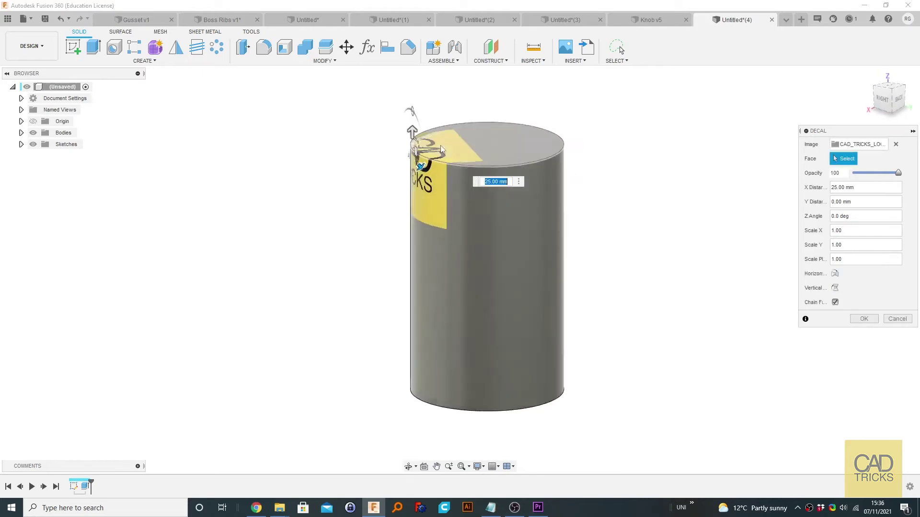
{"action": "scroll", "coordinate": [438, 235], "scroll_direction": "down", "scroll_amount": 7}
{"action": "scroll", "coordinate": [417, 282], "scroll_direction": "up", "scroll_amount": 4}
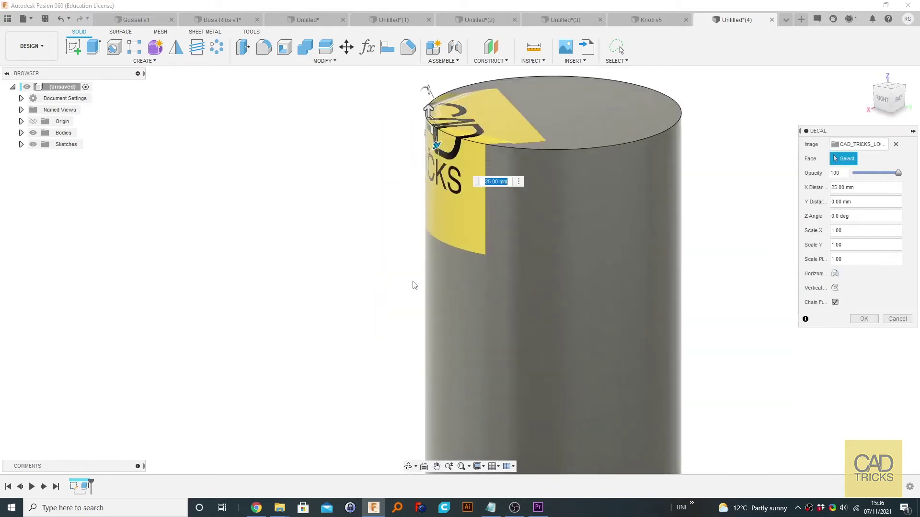
{"action": "middle_click_drag", "start_coordinate": [412, 281], "coordinate": [489, 244], "text": "shift"}
{"action": "scroll", "coordinate": [451, 278], "scroll_direction": "up", "scroll_amount": 4}
{"action": "scroll", "coordinate": [455, 273], "scroll_direction": "down", "scroll_amount": 2}
{"action": "scroll", "coordinate": [454, 274], "scroll_direction": "down", "scroll_amount": 5}
{"action": "left_click_drag", "start_coordinate": [460, 132], "coordinate": [460, 215]}
Orbit the cylinder to inspect the wrapped CAD TRICKS decal from below and from the side.
{"action": "left_click", "coordinate": [30, 46]}
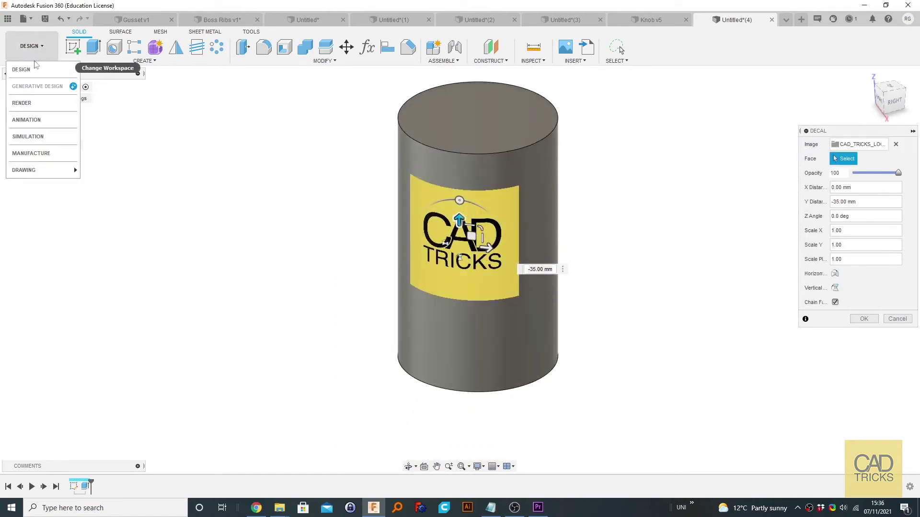
{"action": "left_click", "coordinate": [29, 108]}
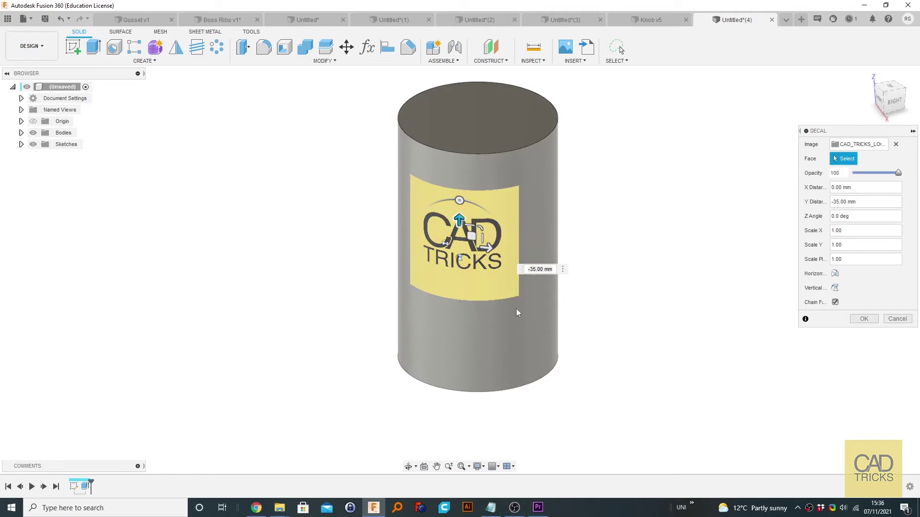
{"action": "middle_click_drag", "start_coordinate": [517, 313], "coordinate": [483, 310], "text": "shift"}
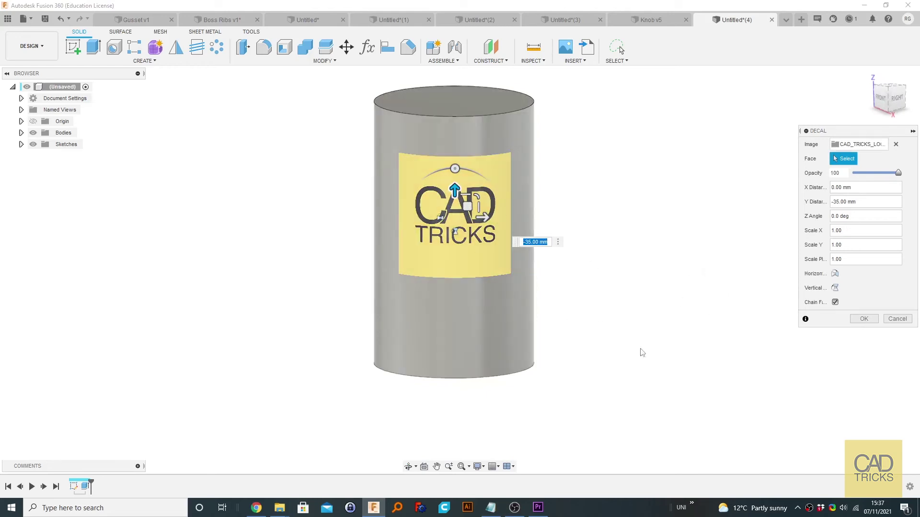
{"action": "middle_click_drag", "start_coordinate": [467, 365], "coordinate": [410, 380], "text": "shift"}
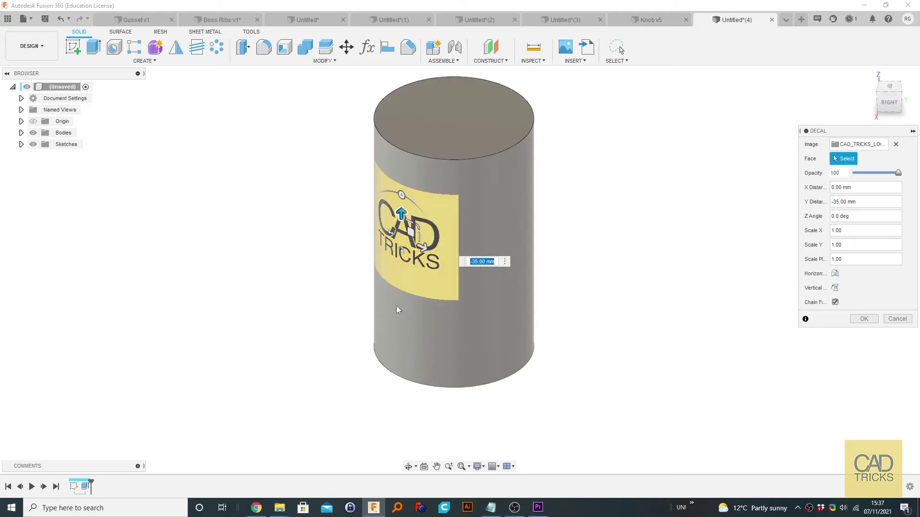
{"action": "middle_click_drag", "start_coordinate": [396, 306], "coordinate": [461, 113], "text": "shift"}
{"action": "scroll", "coordinate": [461, 114], "scroll_direction": "up", "scroll_amount": 5}
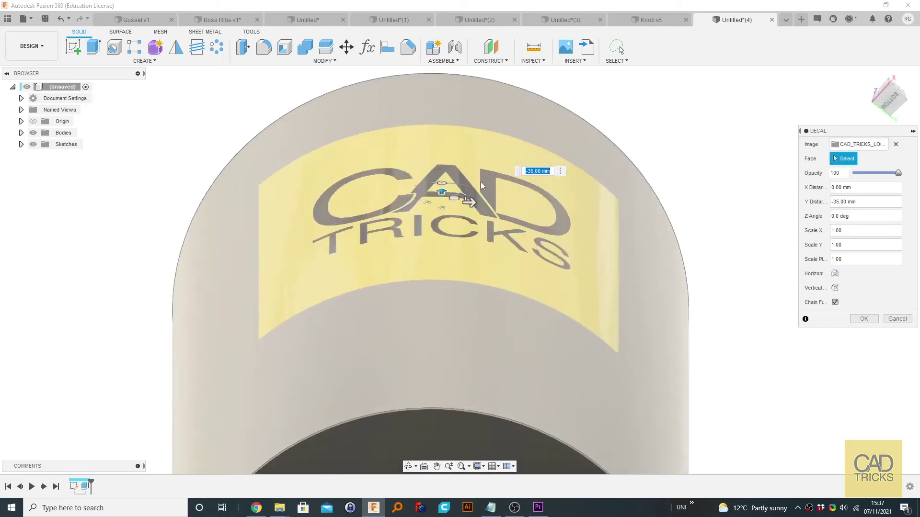
{"action": "middle_click_drag", "start_coordinate": [443, 230], "coordinate": [536, 317], "text": "shift"}
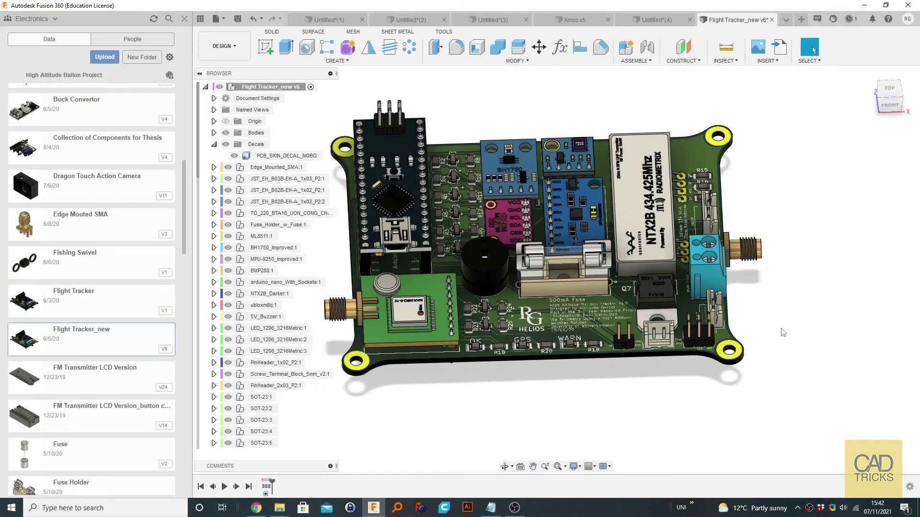
Hide the PCB_SKIN_DECAL_NOBG decal and orbit the Flight Tracker board to view it bare.
{"action": "middle_click_drag", "start_coordinate": [784, 327], "coordinate": [750, 327], "text": "shift"}
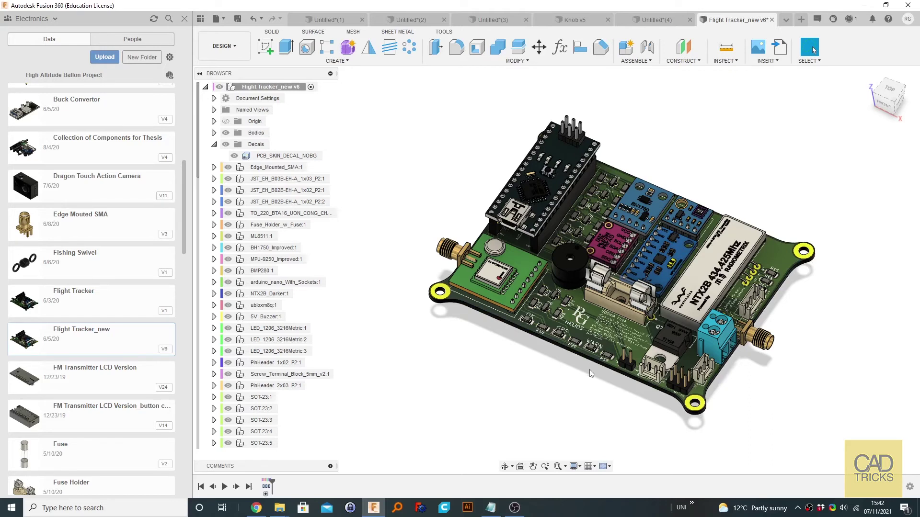
{"action": "scroll", "coordinate": [599, 340], "scroll_direction": "up", "scroll_amount": 3}
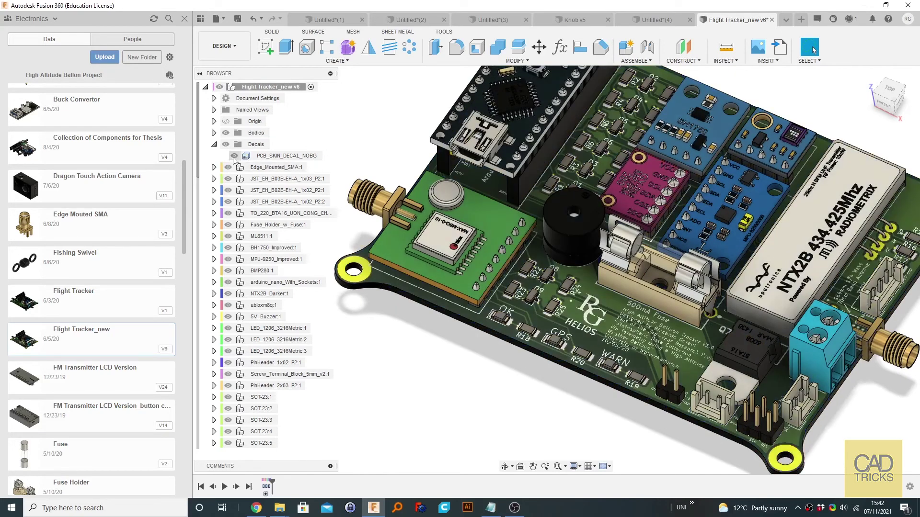
{"action": "left_click", "coordinate": [235, 155]}
{"action": "middle_click_drag", "start_coordinate": [601, 410], "coordinate": [624, 402], "text": "shift"}
{"action": "scroll", "coordinate": [628, 320], "scroll_direction": "down", "scroll_amount": 3}
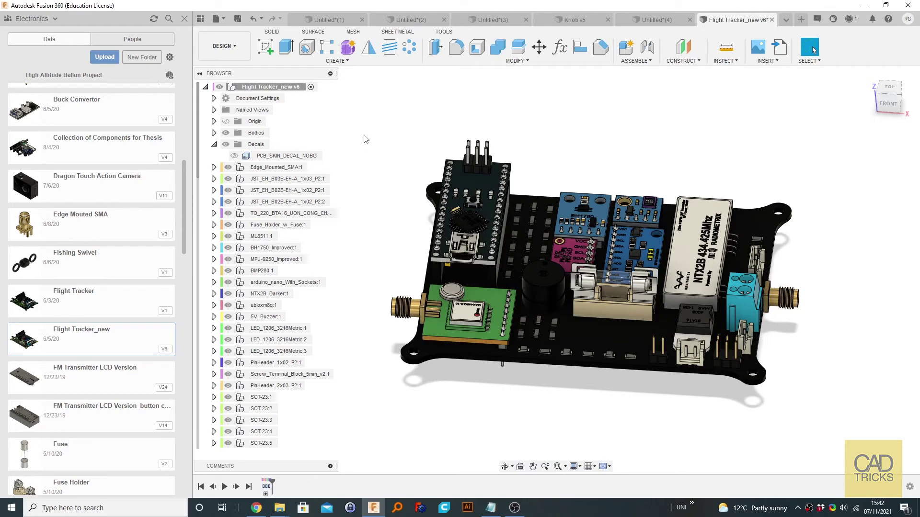
{"action": "middle_click_drag", "start_coordinate": [656, 269], "coordinate": [686, 290], "text": "shift"}
Turn the PCB skin decal back on and zoom in on the board's fuse and RG logo.
{"action": "left_click", "coordinate": [234, 156]}
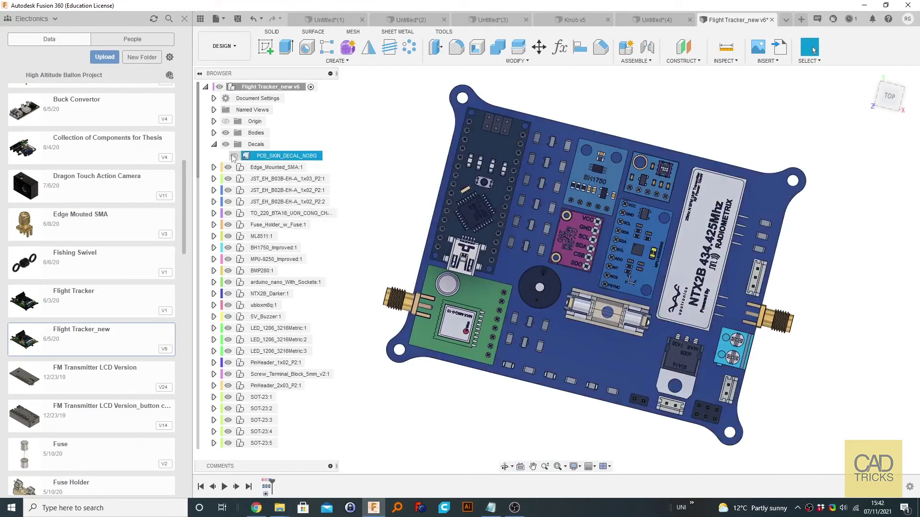
{"action": "left_click", "coordinate": [235, 157]}
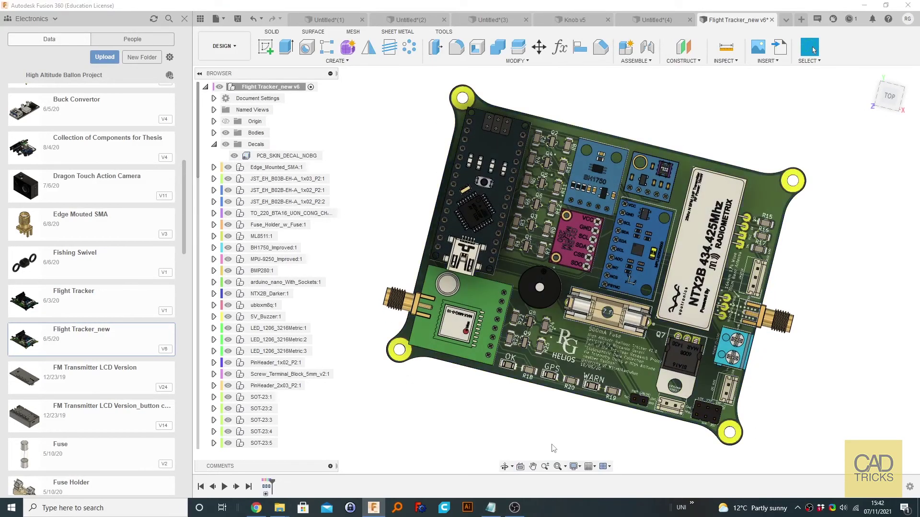
{"action": "middle_click_drag", "start_coordinate": [546, 427], "coordinate": [537, 398], "text": "shift"}
{"action": "scroll", "coordinate": [597, 358], "scroll_direction": "up", "scroll_amount": 5}
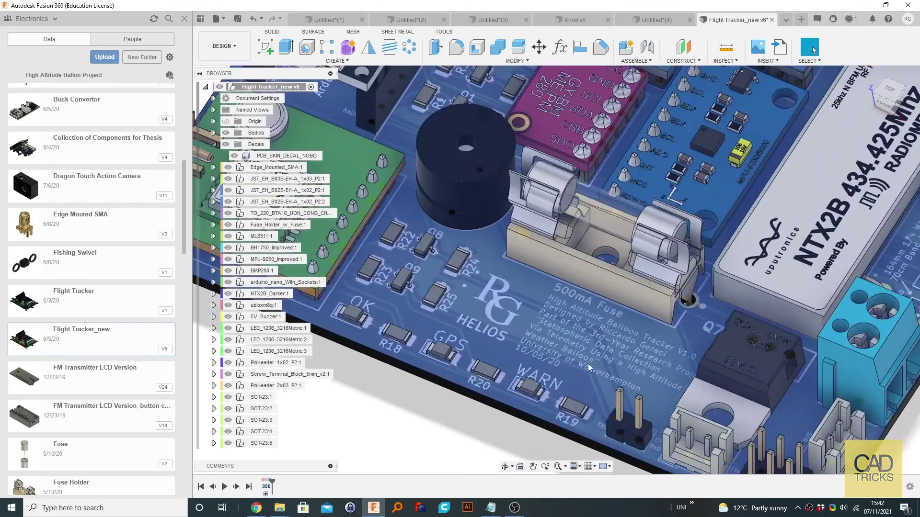
{"action": "middle_click_drag", "start_coordinate": [596, 358], "coordinate": [628, 359], "text": "shift"}
{"action": "scroll", "coordinate": [545, 402], "scroll_direction": "up", "scroll_amount": 5}
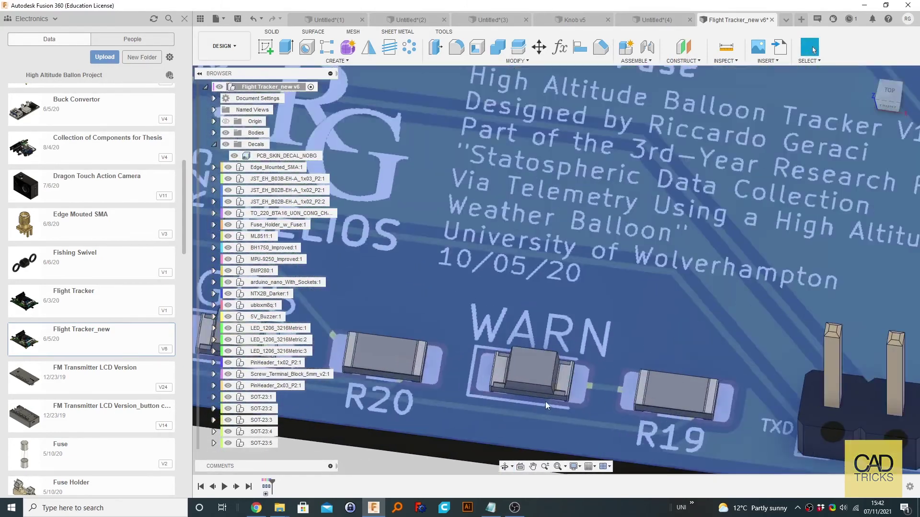
{"action": "scroll", "coordinate": [556, 402], "scroll_direction": "down", "scroll_amount": 4}
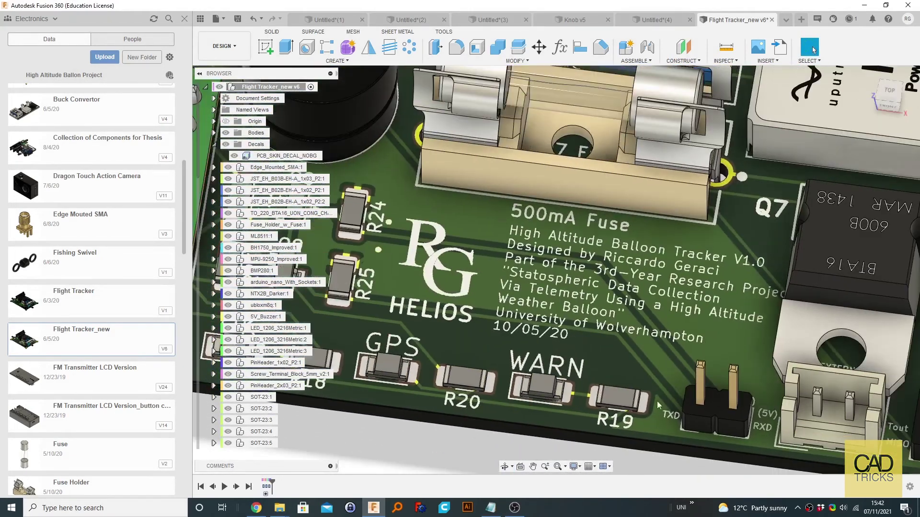
{"action": "scroll", "coordinate": [749, 423], "scroll_direction": "down", "scroll_amount": 6}
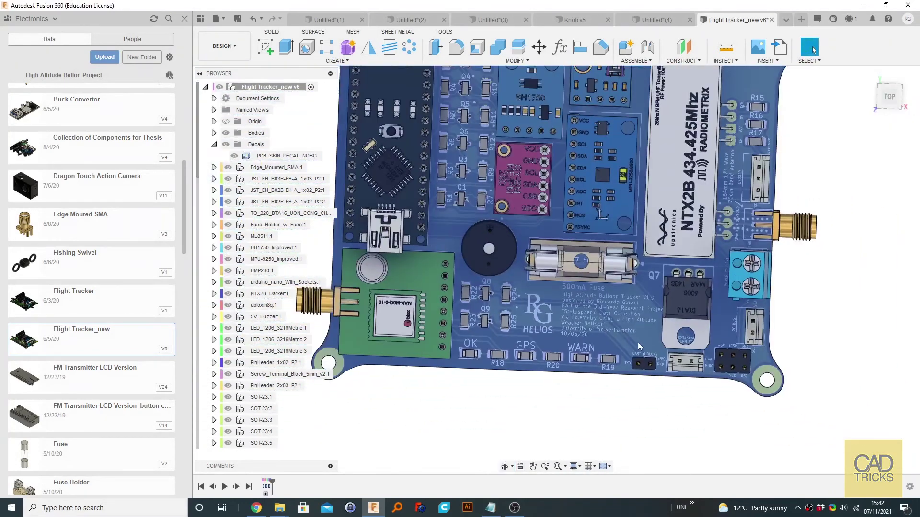
{"action": "scroll", "coordinate": [640, 360], "scroll_direction": "down", "scroll_amount": 3}
Switch to the Render workspace and hide the PCB_SKIN_DECAL_NOBG decal, leaving the bare black board.
{"action": "left_click", "coordinate": [214, 55]}
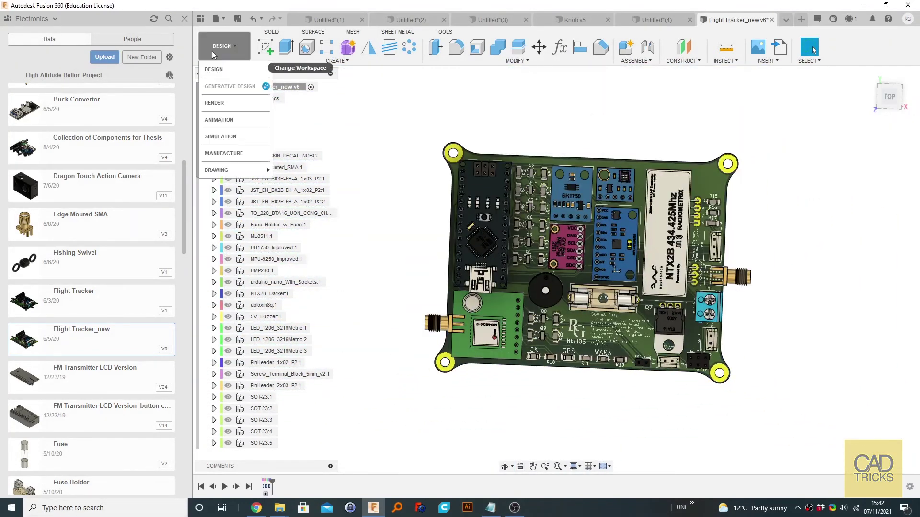
{"action": "left_click", "coordinate": [223, 102]}
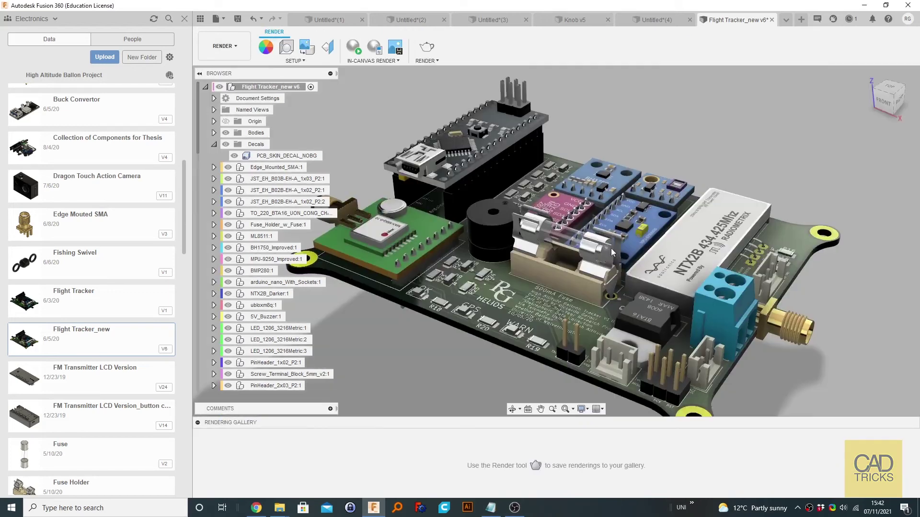
{"action": "middle_click_drag", "start_coordinate": [693, 239], "coordinate": [685, 243], "text": "shift"}
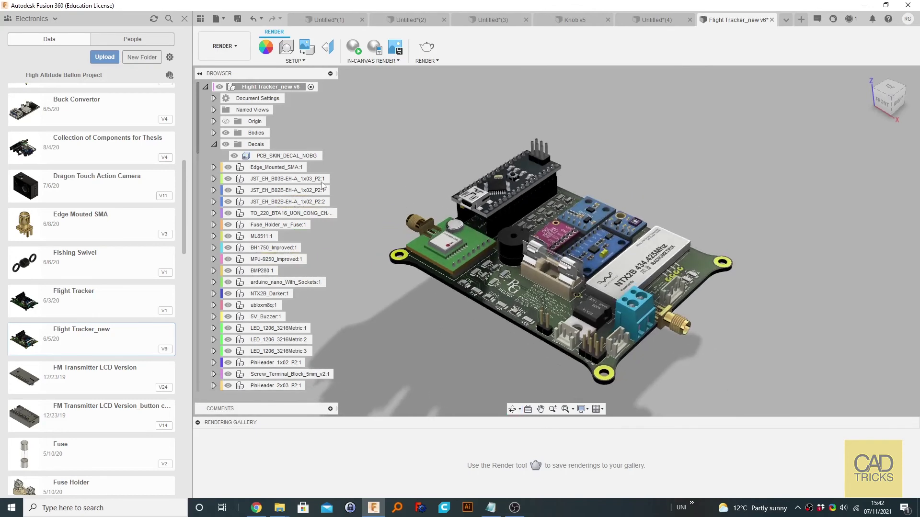
{"action": "left_click", "coordinate": [234, 155]}
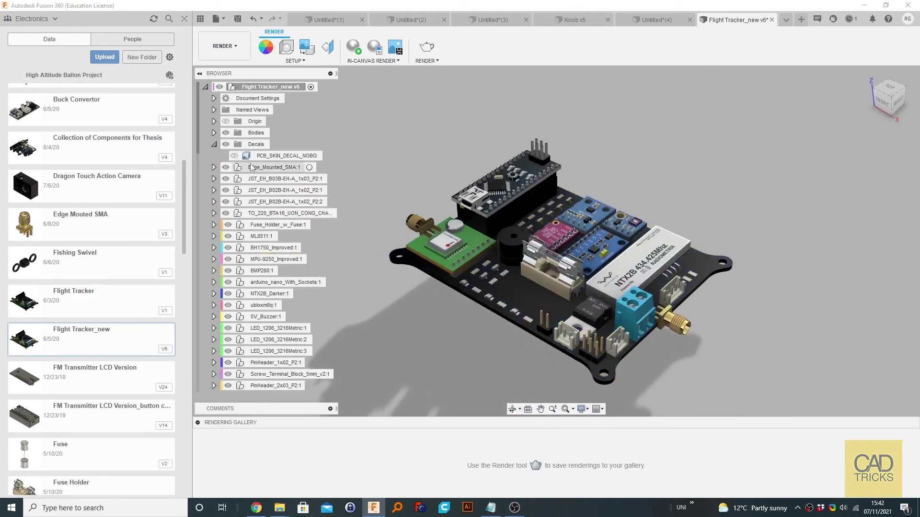
{"action": "left_click", "coordinate": [287, 155]}
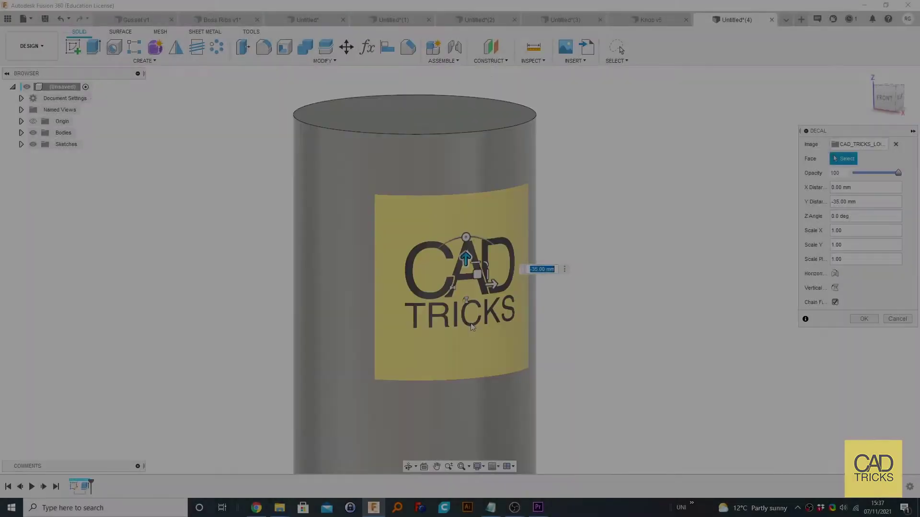
{"action": "scroll", "coordinate": [472, 326], "scroll_direction": "down", "scroll_amount": 4}
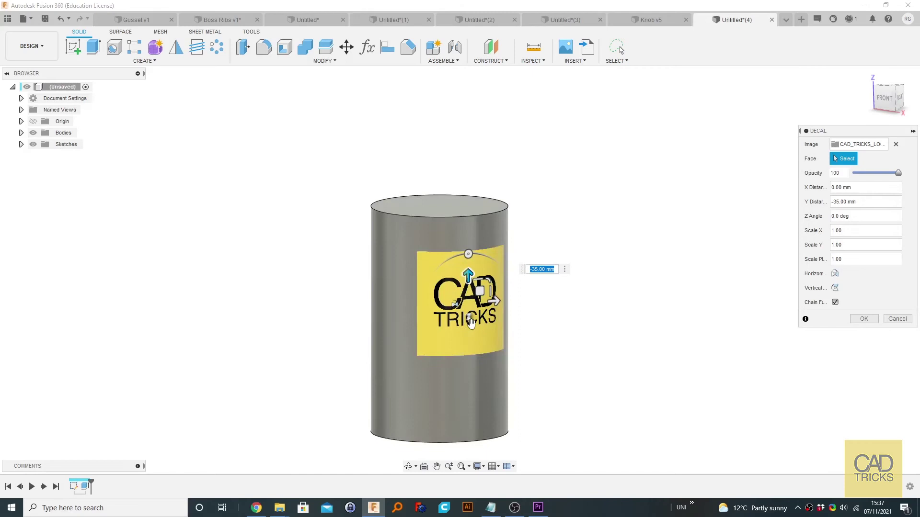
{"action": "middle_click_drag", "start_coordinate": [482, 372], "coordinate": [477, 330], "text": "shift"}
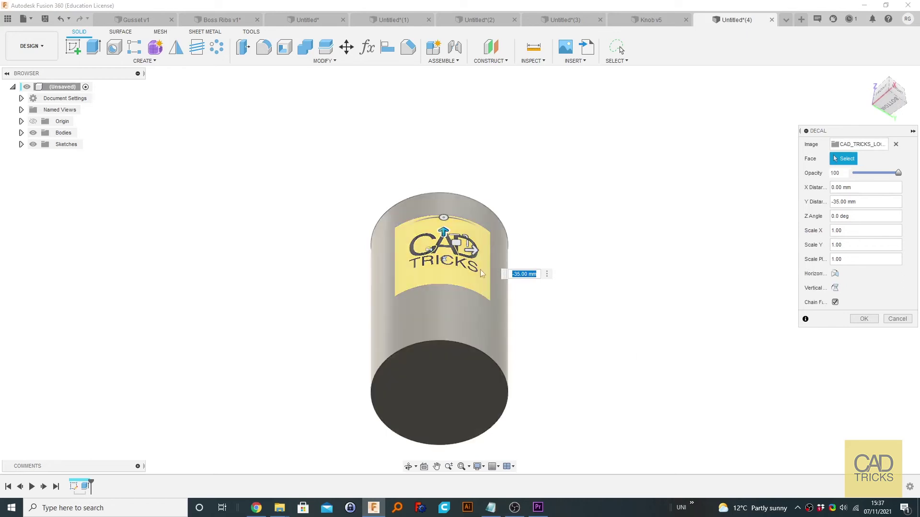
{"action": "middle_click_drag", "start_coordinate": [453, 384], "coordinate": [531, 437], "text": "shift"}
{"action": "scroll", "coordinate": [480, 283], "scroll_direction": "up", "scroll_amount": 5}
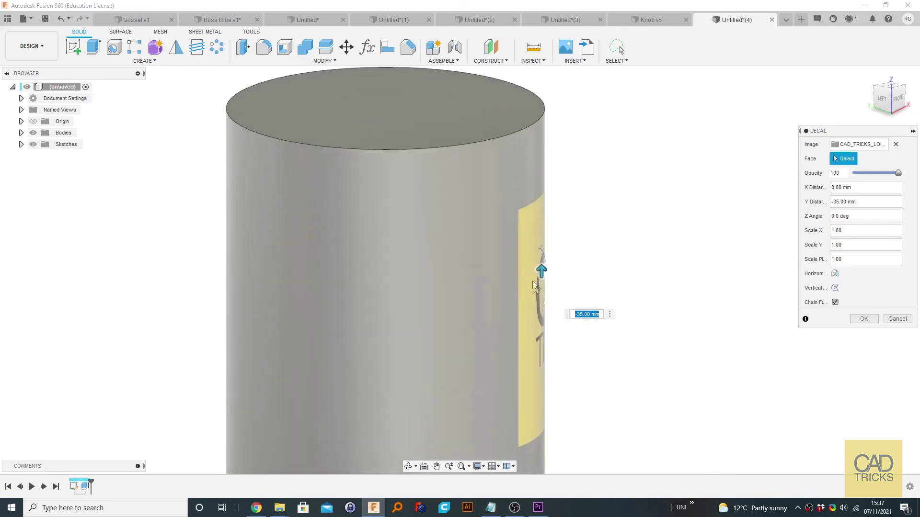
{"action": "scroll", "coordinate": [543, 330], "scroll_direction": "down", "scroll_amount": 4}
{"action": "scroll", "coordinate": [554, 338], "scroll_direction": "up", "scroll_amount": 3}
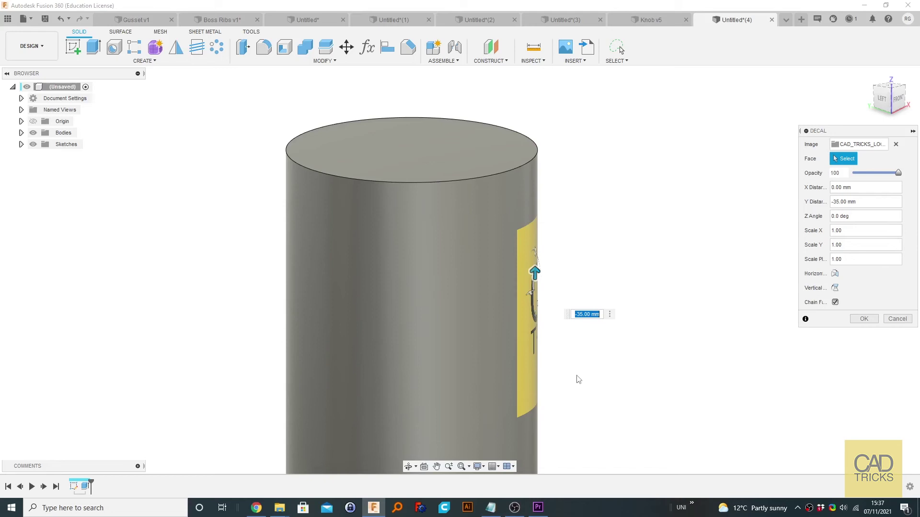
{"action": "middle_click_drag", "start_coordinate": [585, 358], "coordinate": [538, 273], "text": "shift"}
{"action": "scroll", "coordinate": [551, 323], "scroll_direction": "down", "scroll_amount": 3}
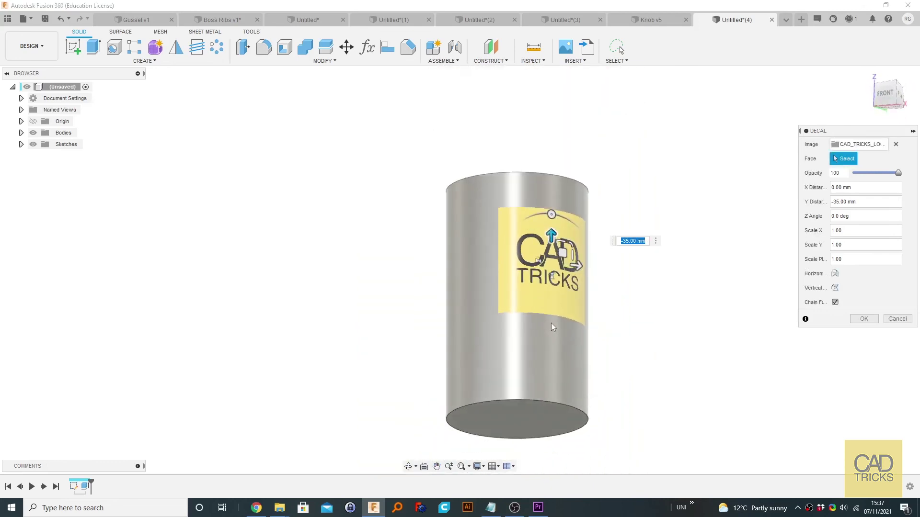
{"action": "mouse_move", "coordinate": [605, 327]}
{"action": "middle_mouse_down", "text": "shift"}
{"action": "mouse_move", "coordinate": [538, 311]}
{"action": "mouse_move", "coordinate": [476, 335]}
{"action": "mouse_move", "coordinate": [626, 321]}
{"action": "mouse_move", "coordinate": [624, 328]}
{"action": "middle_mouse_up", "text": "shift"}
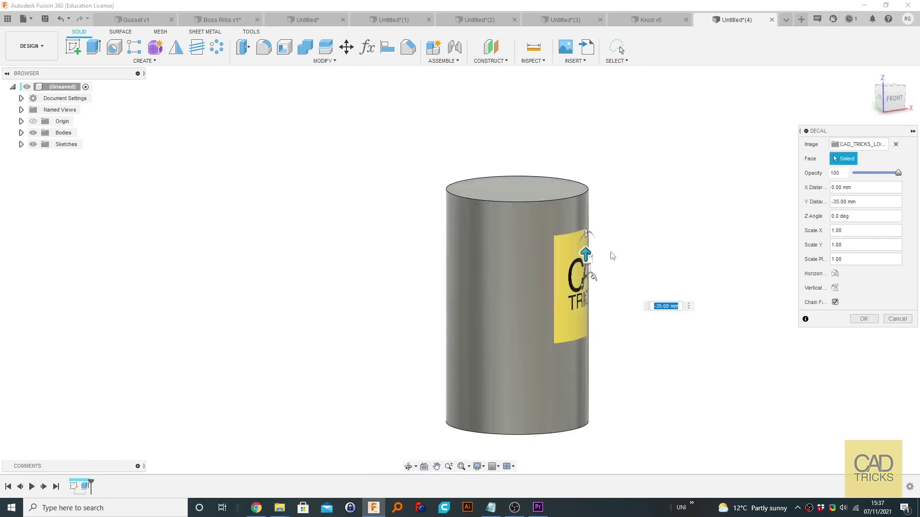
{"action": "middle_click_drag", "start_coordinate": [650, 228], "coordinate": [595, 226], "text": "shift"}
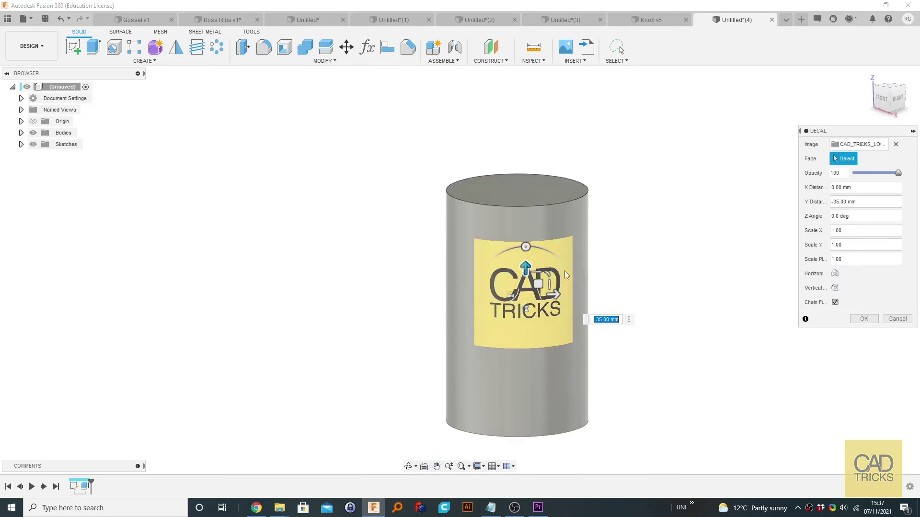
{"action": "middle_click_drag", "start_coordinate": [685, 249], "coordinate": [616, 254], "text": "shift"}
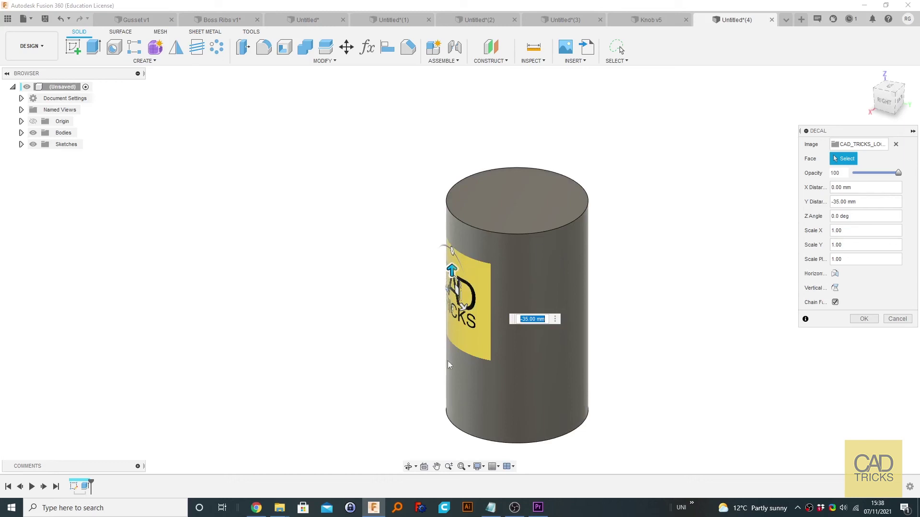
{"action": "middle_click_drag", "start_coordinate": [433, 361], "coordinate": [451, 336], "text": "shift"}
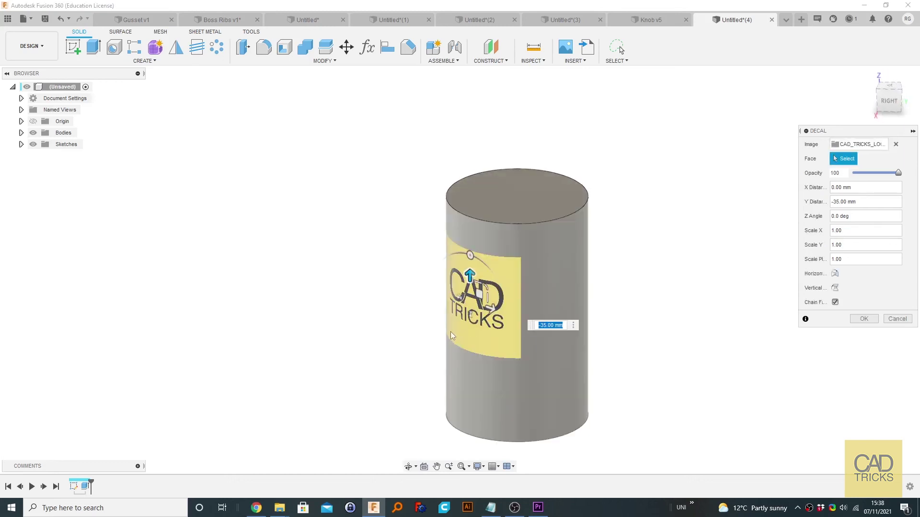